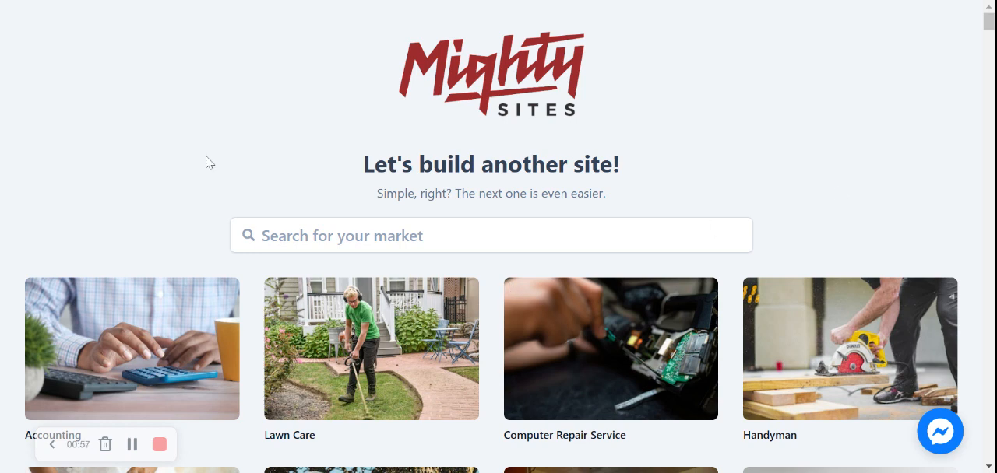
Browse the catalogue of market categories to examine which business types have site templates
scroll(205, 162, "down", 5)
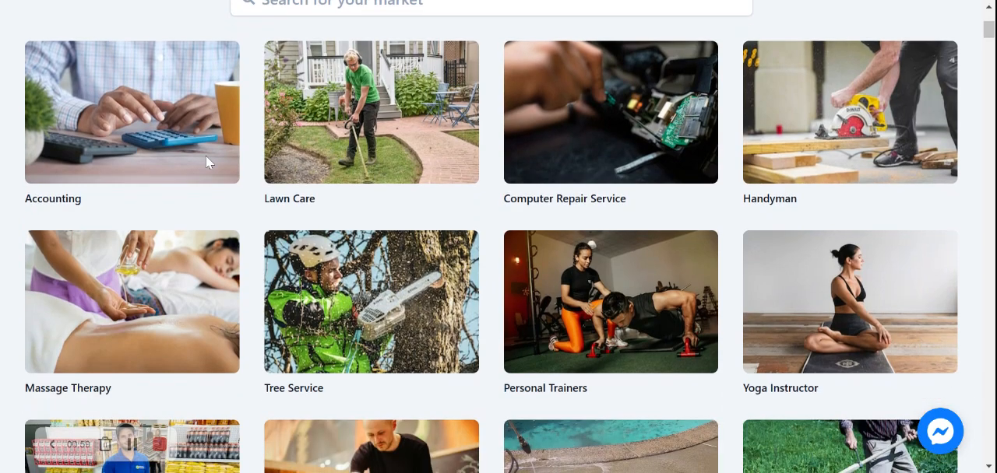
scroll(206, 162, "down", 5)
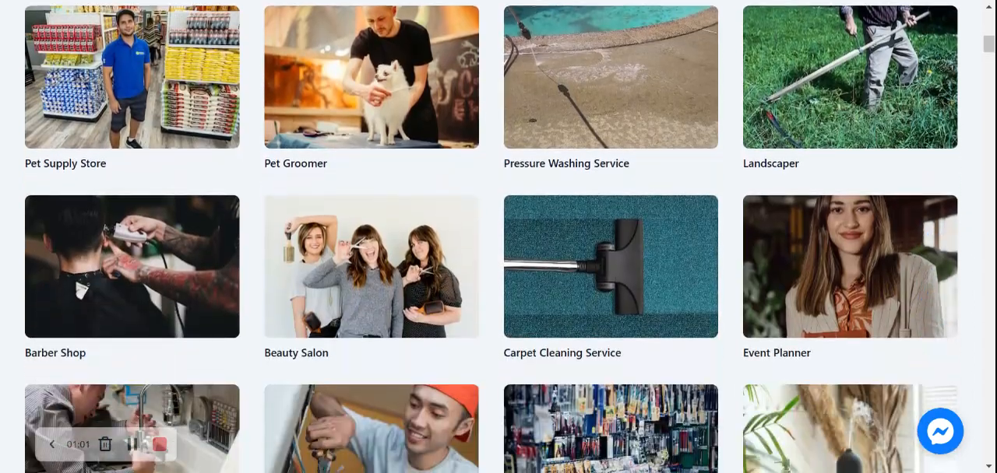
scroll(206, 162, "down", 7)
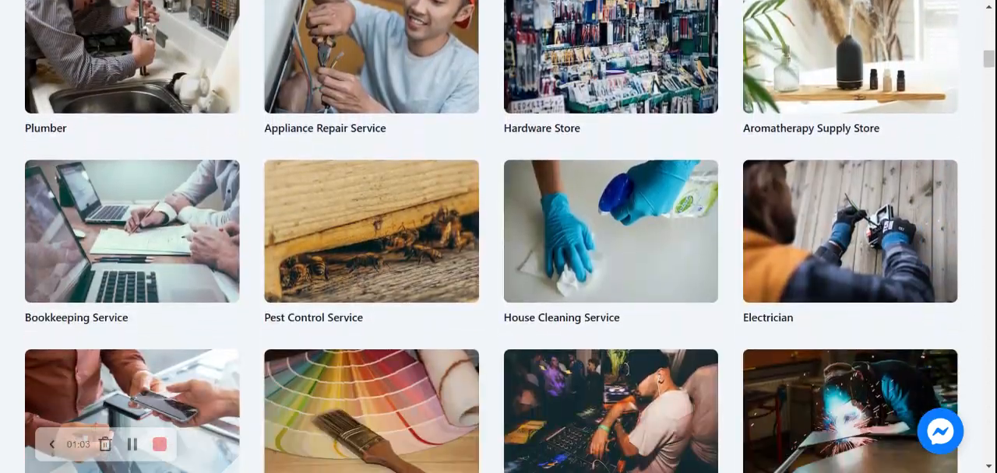
scroll(206, 162, "down", 7)
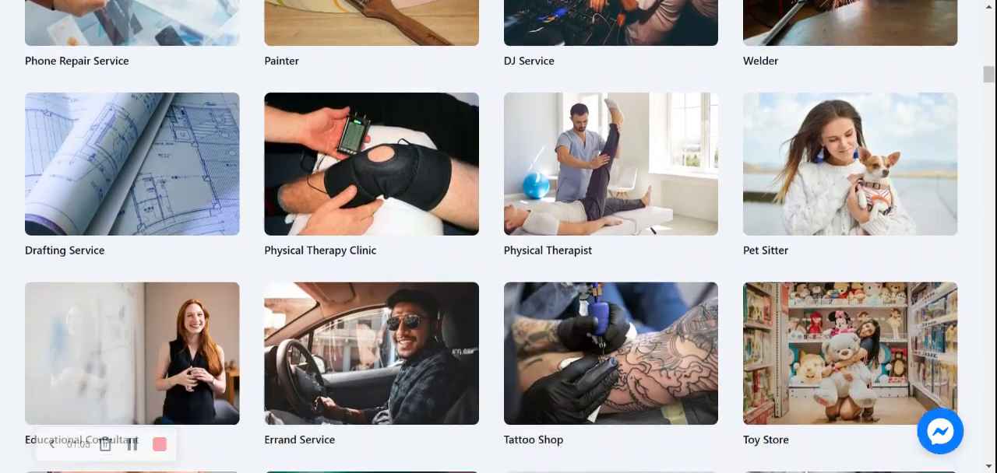
scroll(206, 162, "down", 6)
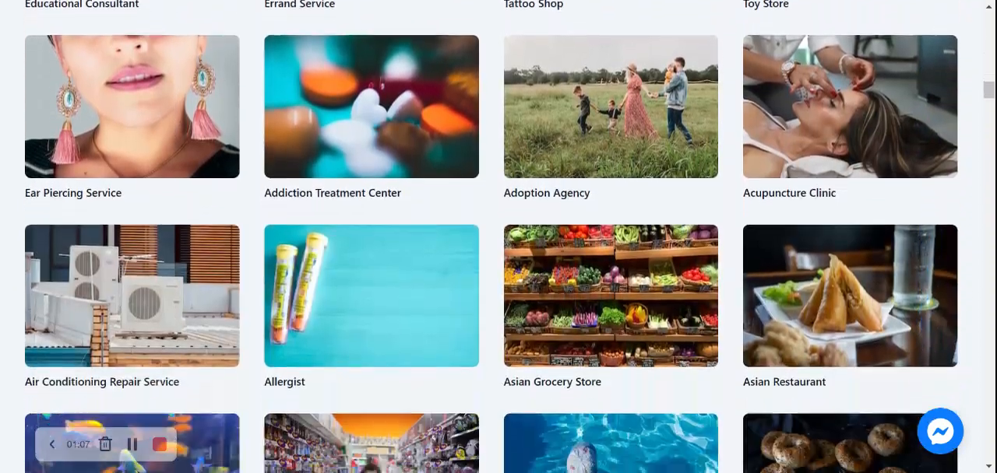
scroll(206, 162, "down", 3)
scroll(205, 162, "up", 2)
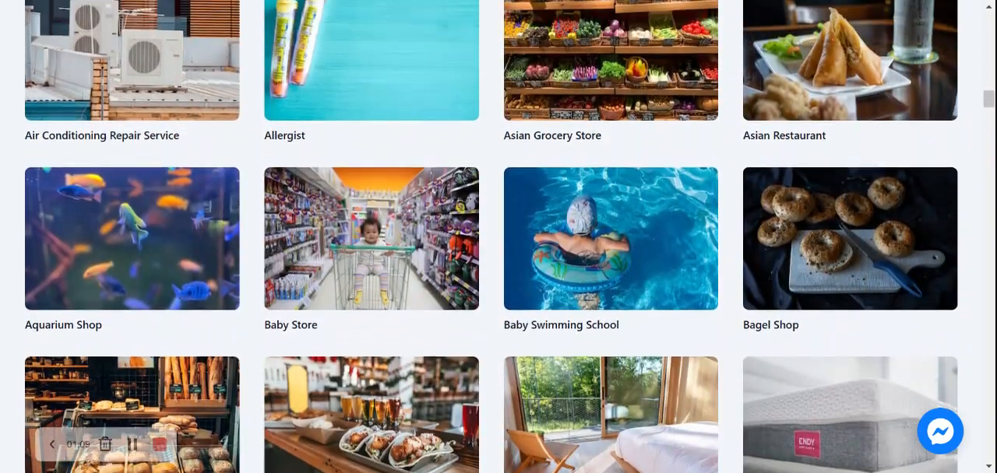
scroll(205, 162, "up", 6)
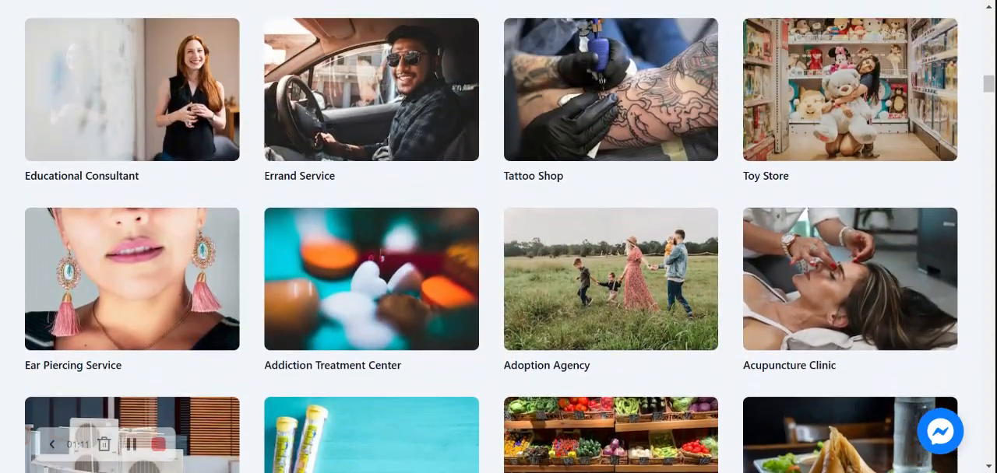
scroll(499, 237, "up", 1)
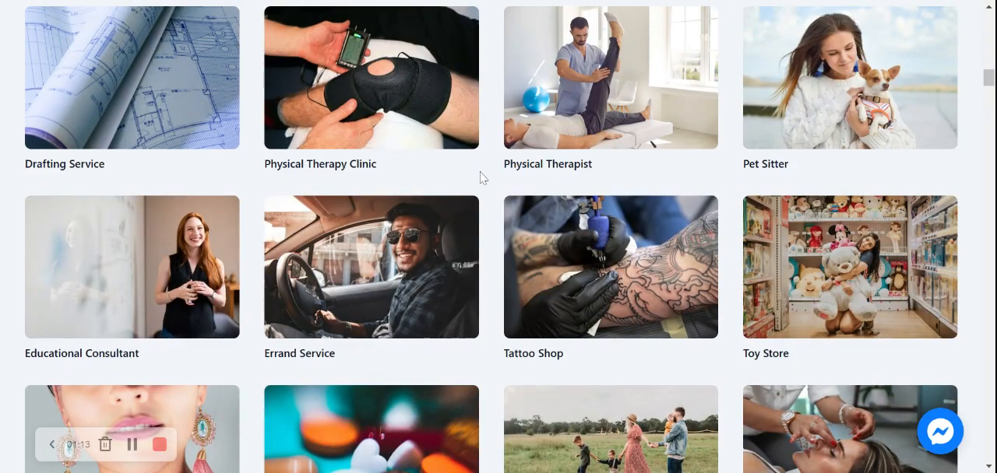
scroll(498, 237, "up", 2)
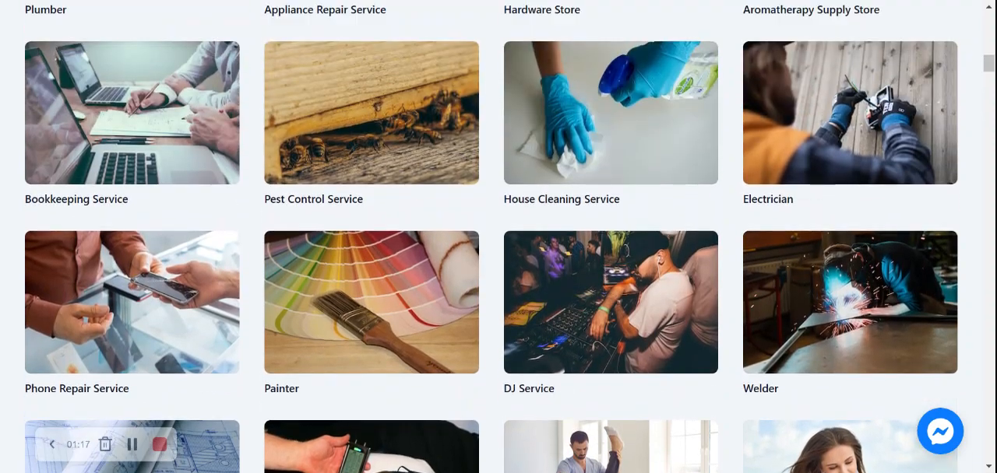
scroll(498, 237, "up", 9)
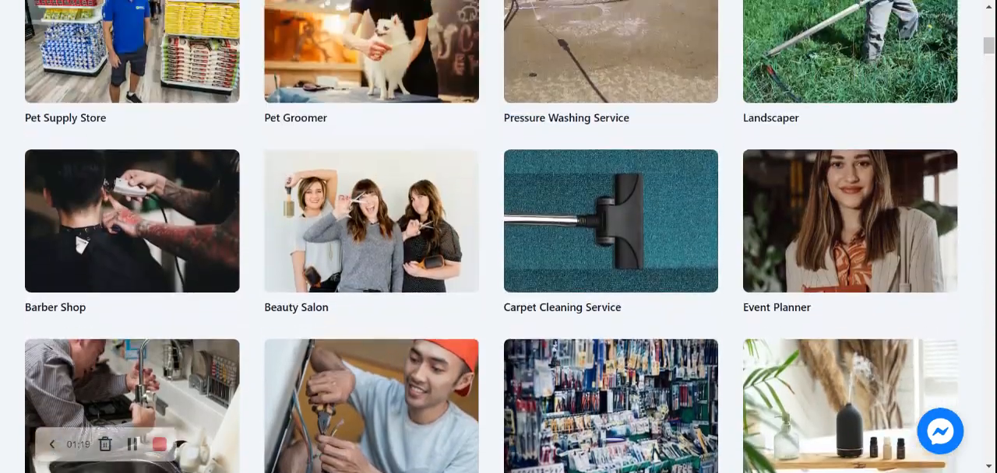
scroll(499, 236, "up", 7)
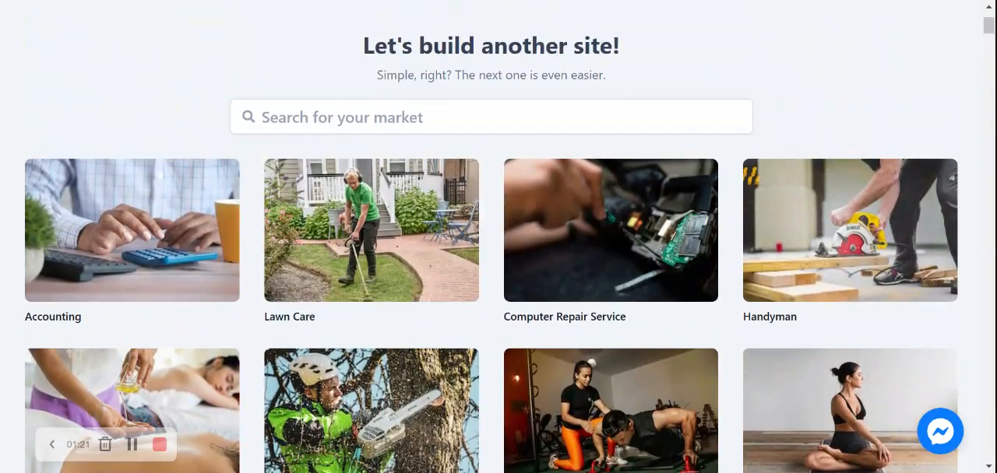
Search the markets for "french" and choose the French Restaurant template
left_click(491, 118)
type("french")
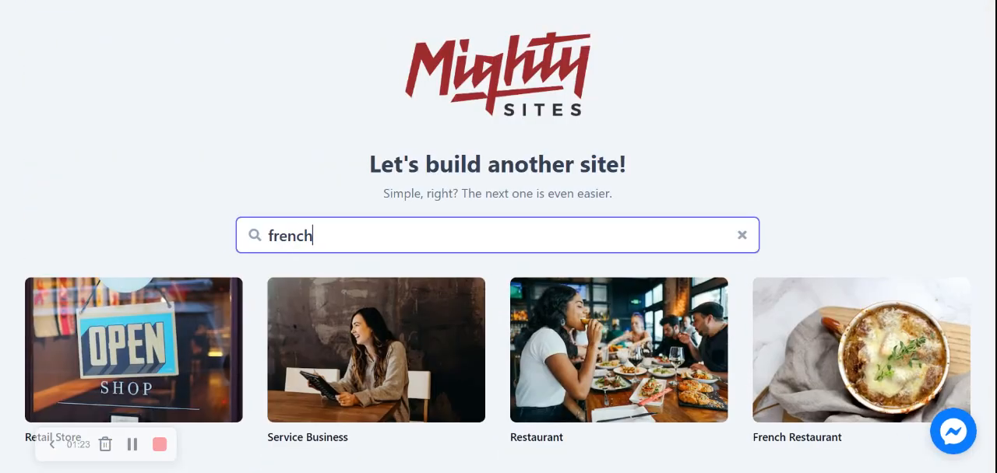
left_click(854, 338)
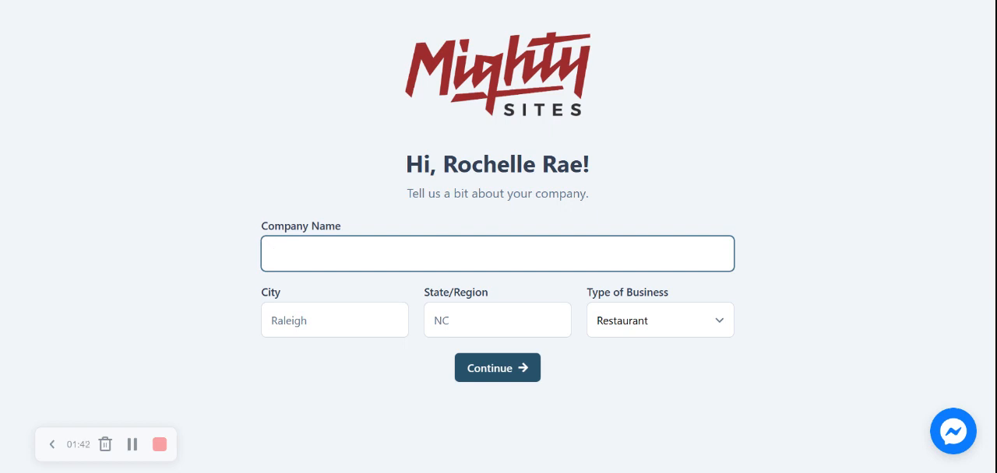
Submit the company details with name Rochelle's French Bistro, city Denver, state Colorado and business type Restaurant
type("Rochelle's French Bistro")
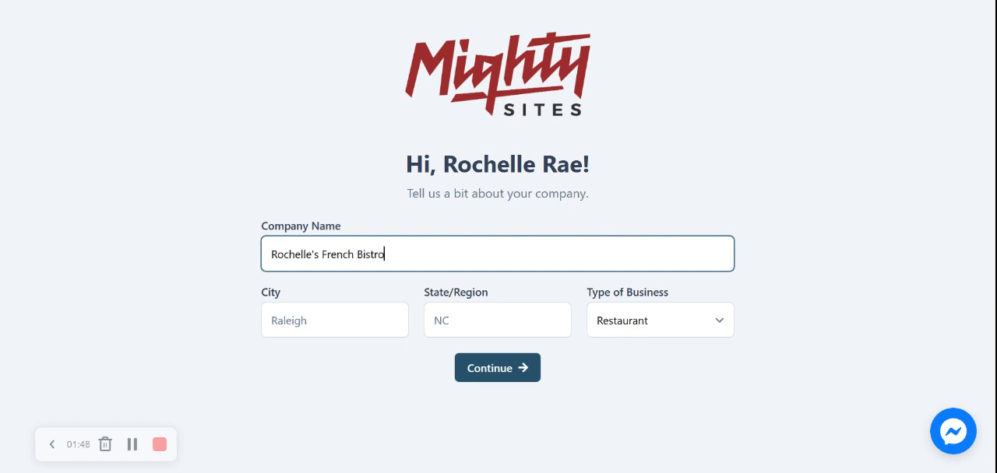
key("Tab")
type("Denver")
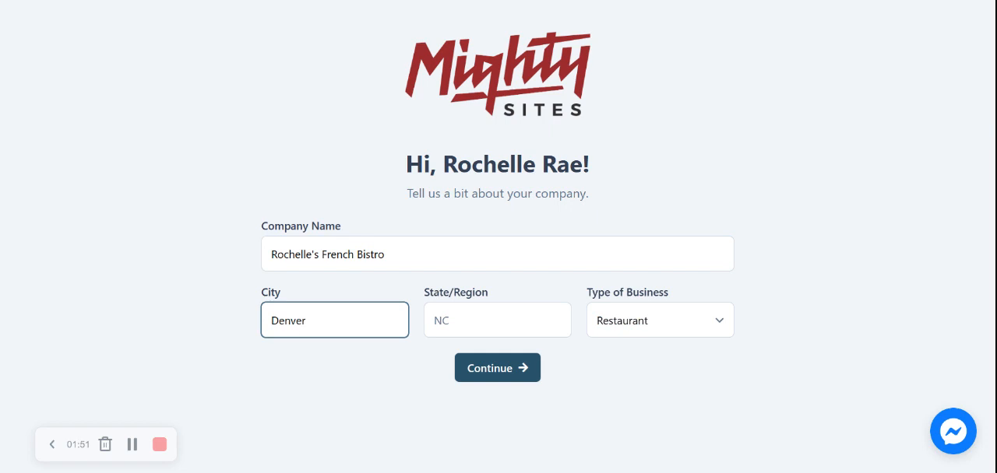
key("Tab")
type("Colorado")
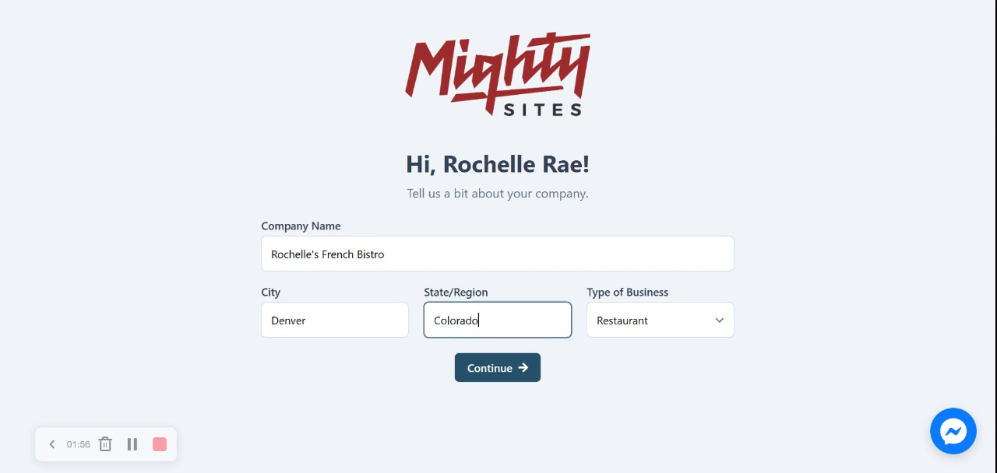
left_click(771, 267)
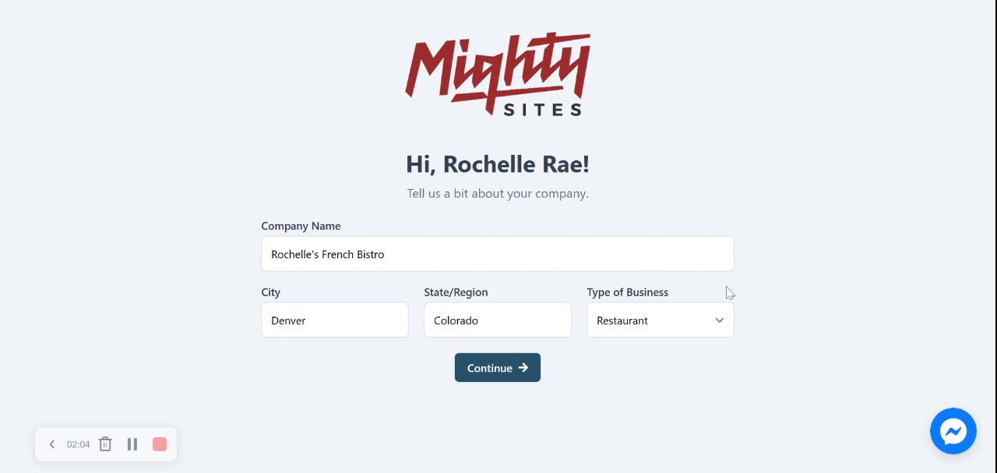
left_click(678, 319)
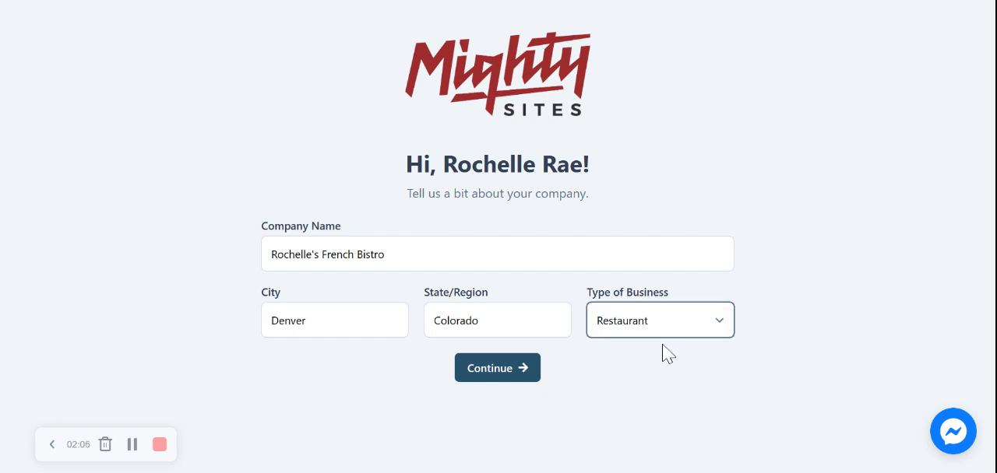
left_click(505, 375)
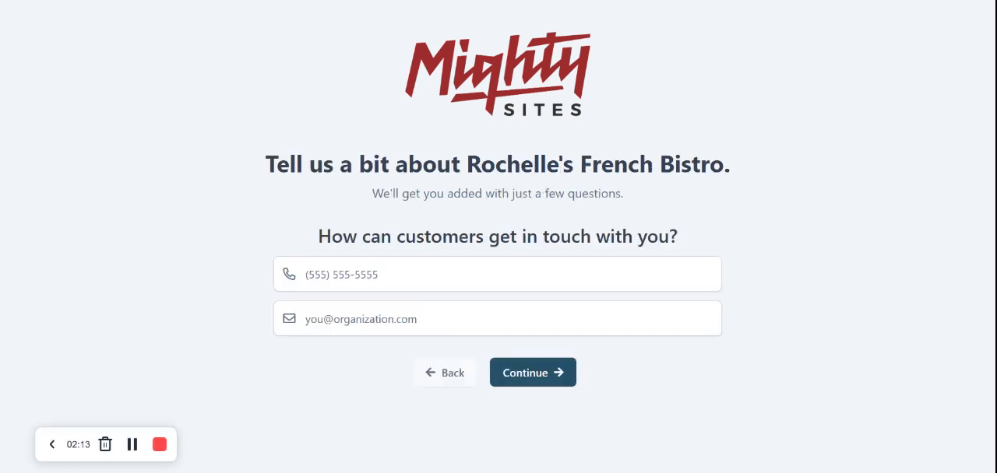
Enter the business's contact phone number and e-mail address and continue to the location question
left_click(369, 265)
type("564-6755")
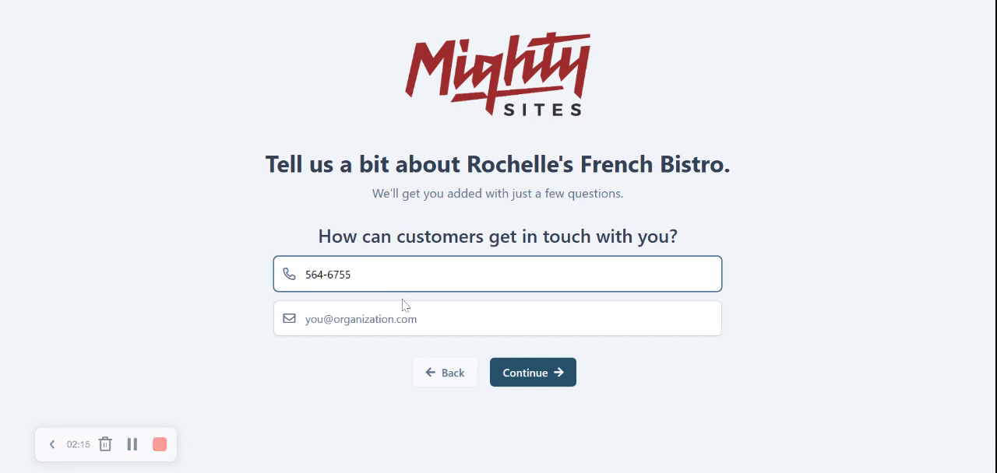
key("Tab")
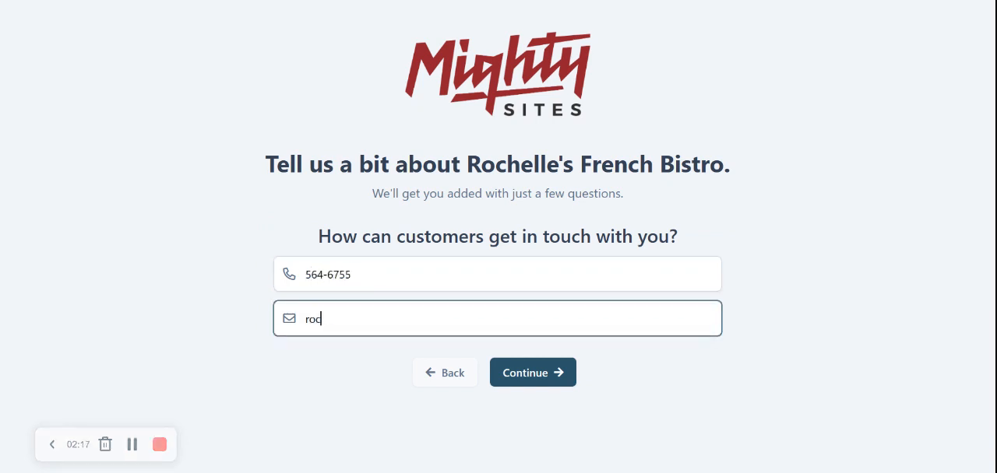
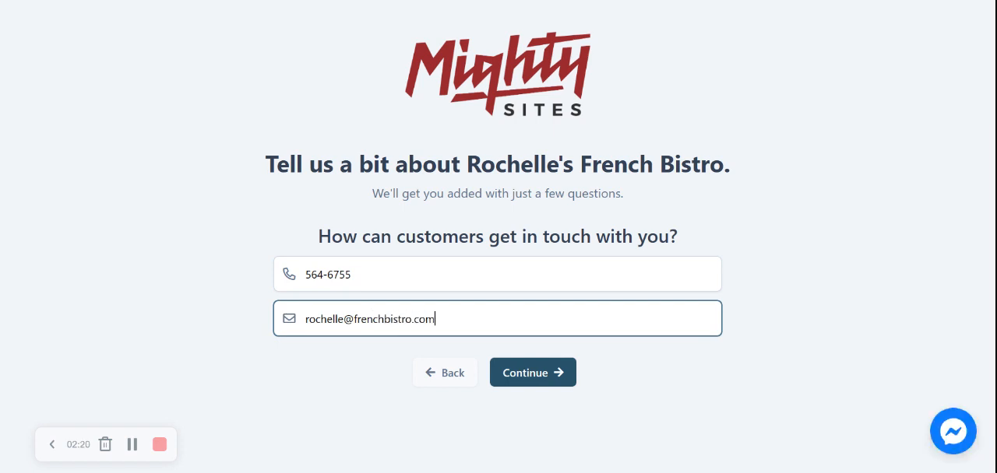
left_click(530, 373)
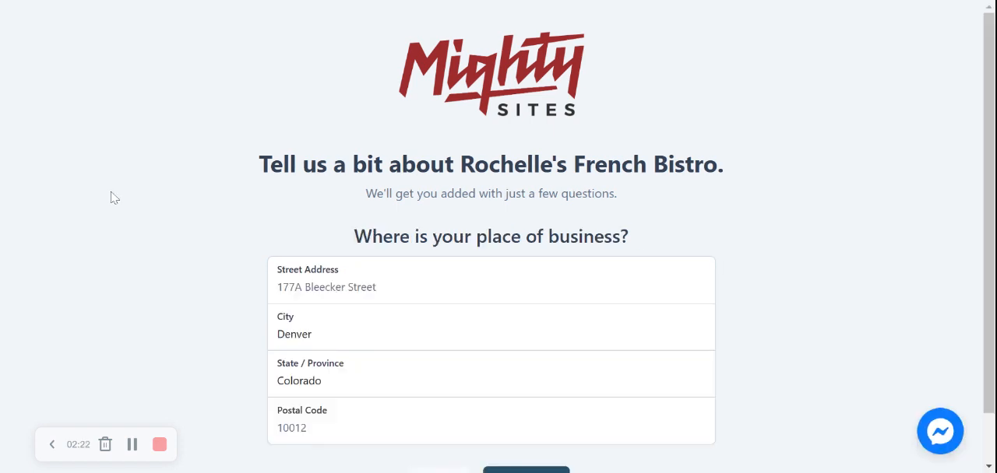
Fill in the street address and postal code of the place of business and continue to the opening hours
scroll(112, 198, "down", 1)
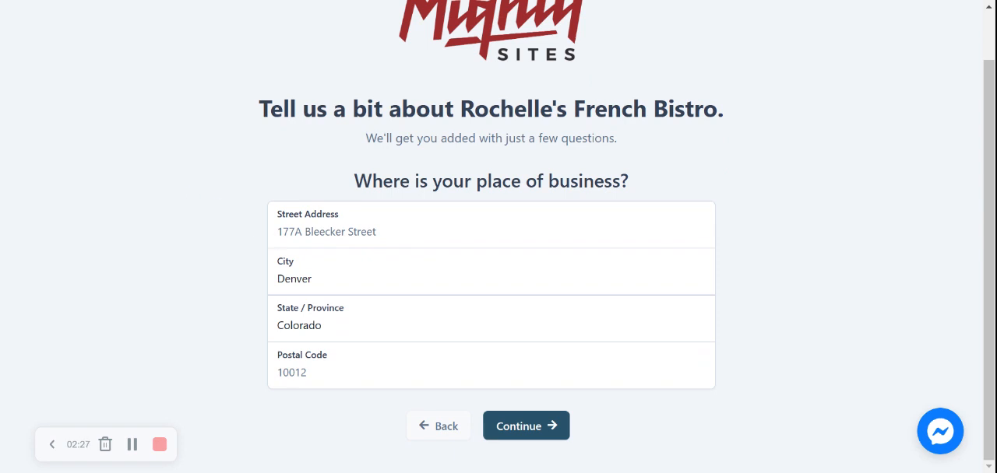
left_click(327, 232)
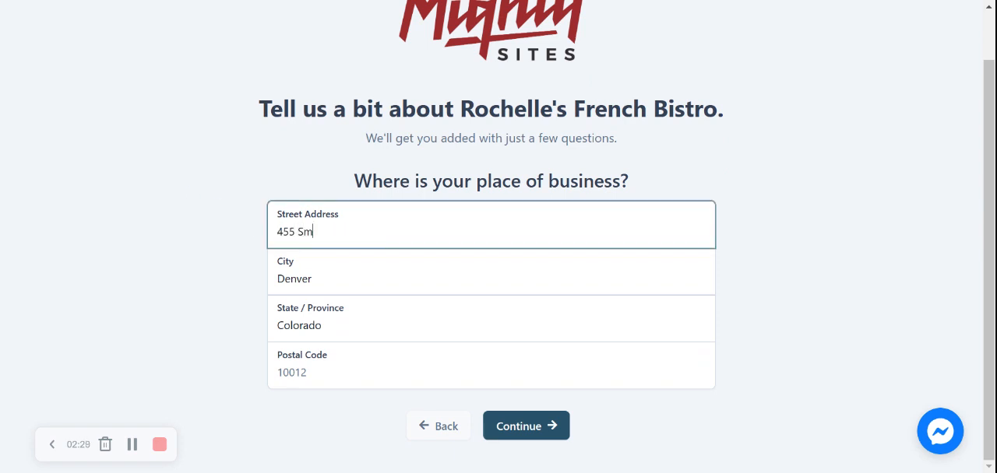
left_click(340, 351)
type("40556")
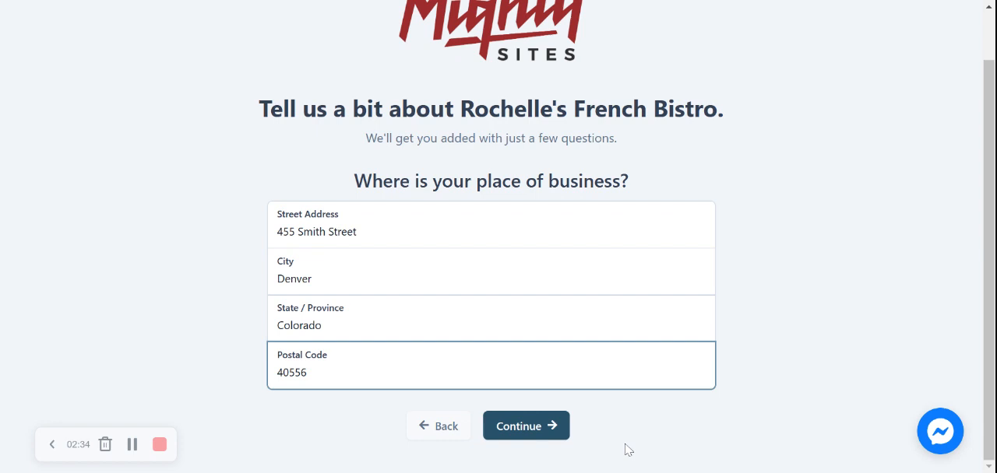
left_click(537, 429)
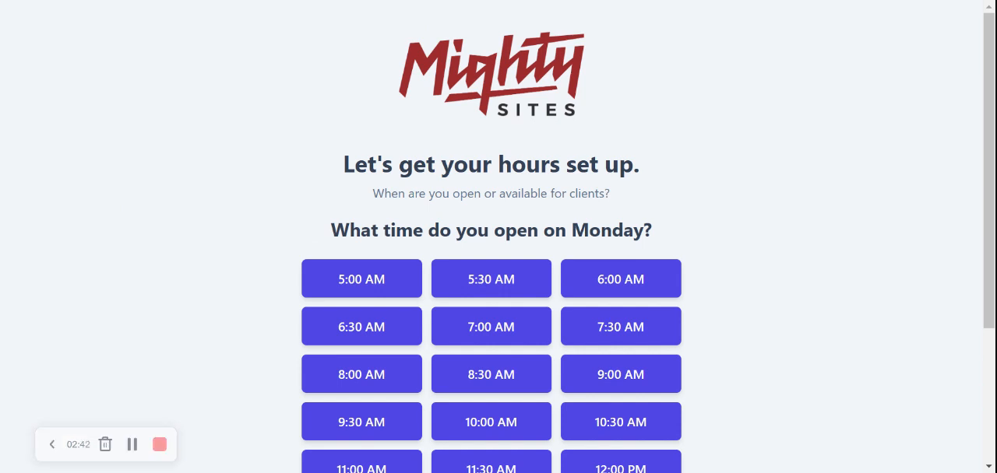
Set Monday's opening time to 11:30 AM and closing time to 10:00 PM
scroll(499, 312, "down", 2)
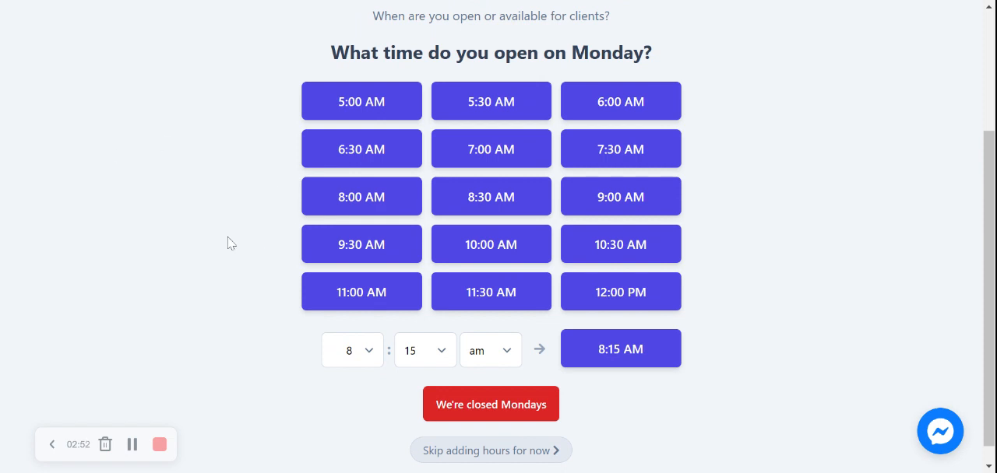
left_click(478, 300)
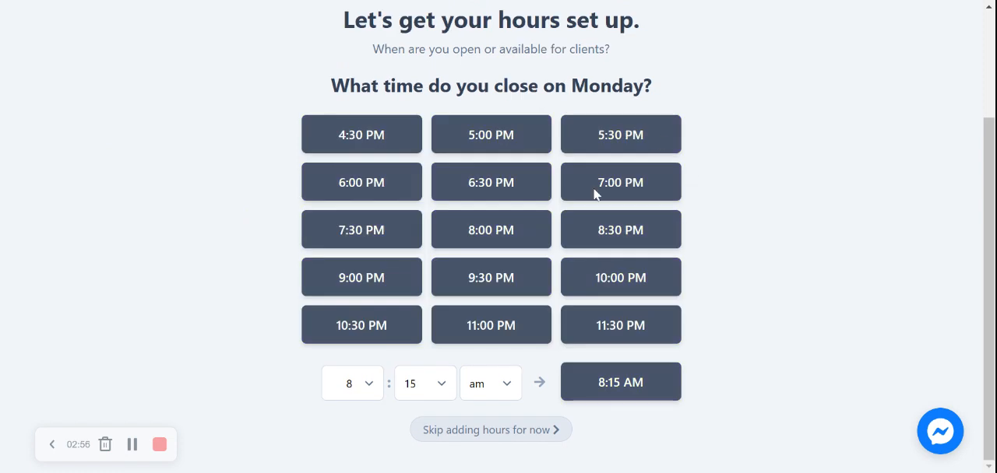
left_click(591, 288)
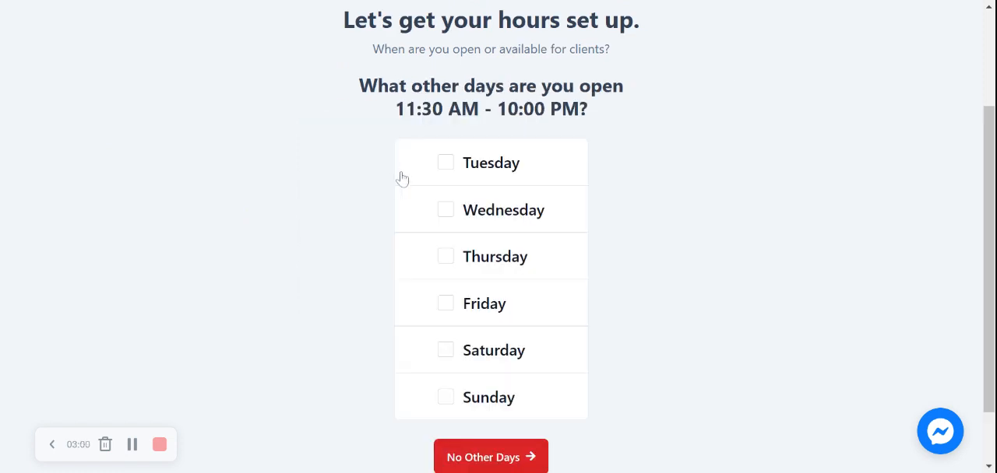
Apply the same opening hours to Tuesday through Sunday and continue to the review page
left_click(446, 163)
left_click(445, 209)
left_click(446, 256)
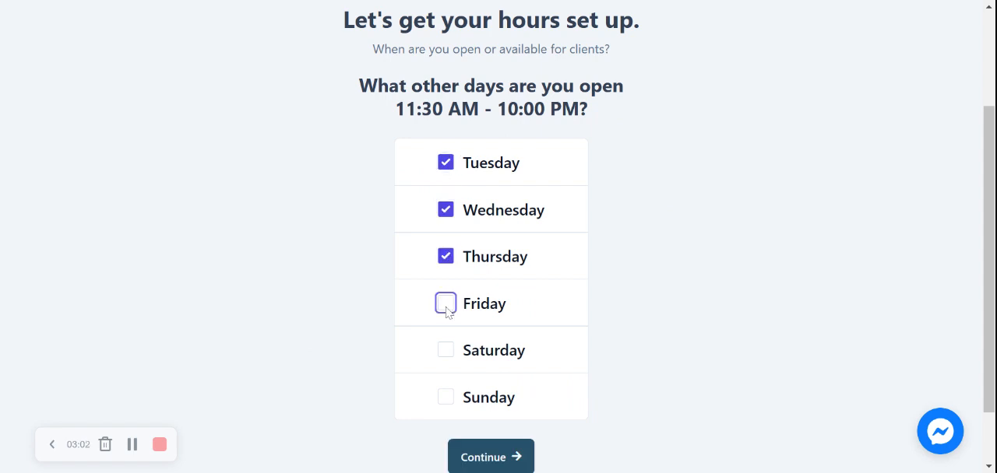
left_click(446, 303)
left_click(445, 349)
left_click(445, 397)
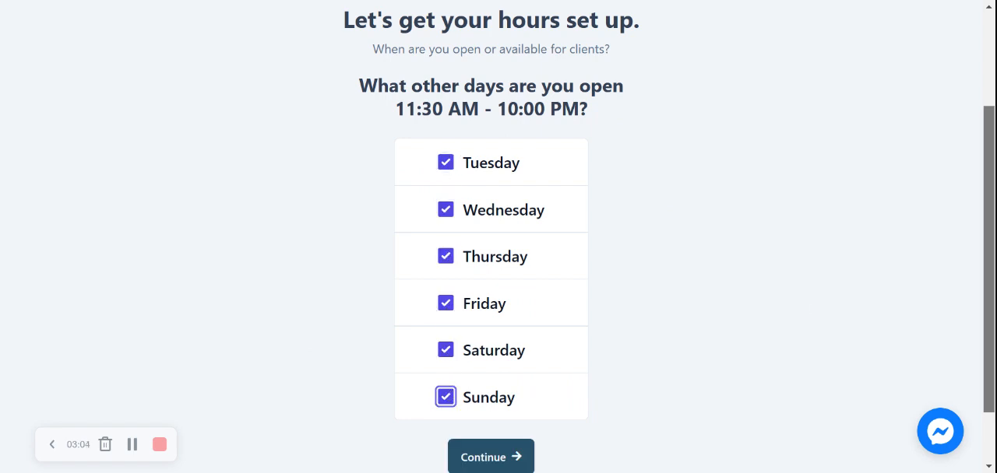
scroll(446, 396, "down", 1)
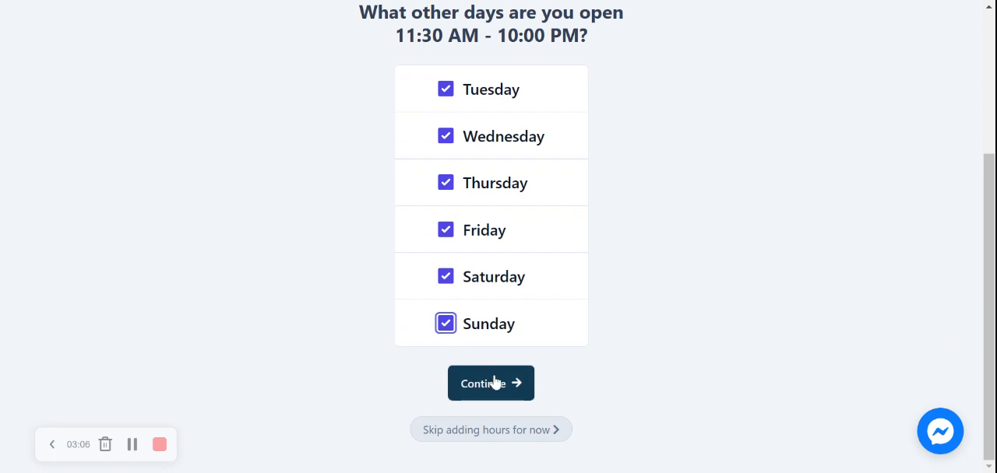
left_click(465, 381)
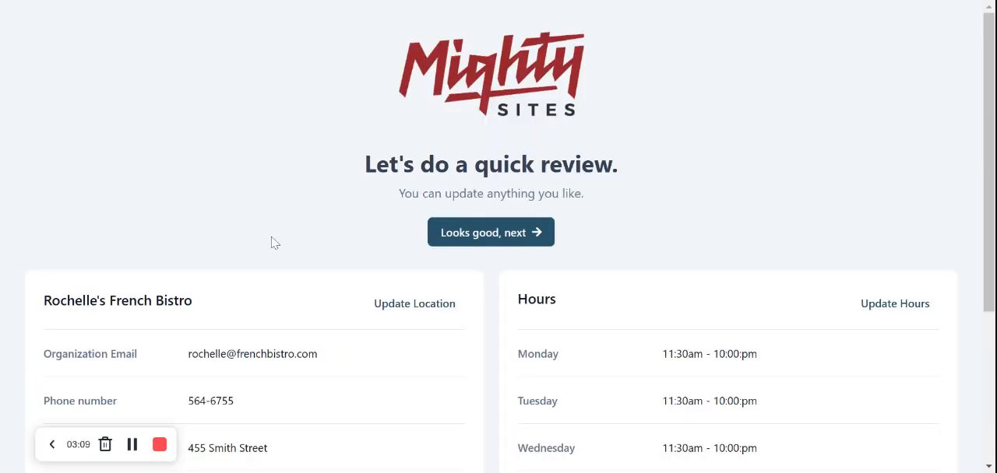
Check the location details and weekly hours on the review page and approve them to generate the website
scroll(274, 243, "down", 3)
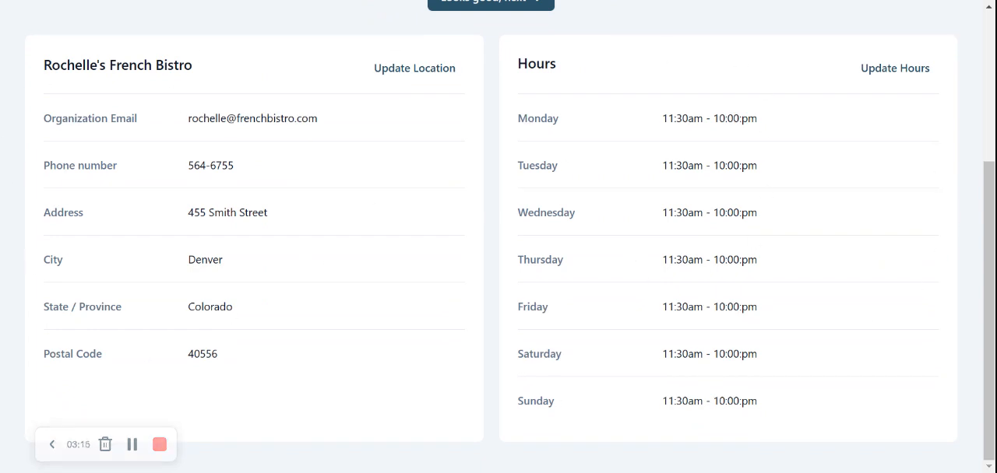
scroll(499, 234, "up", 1)
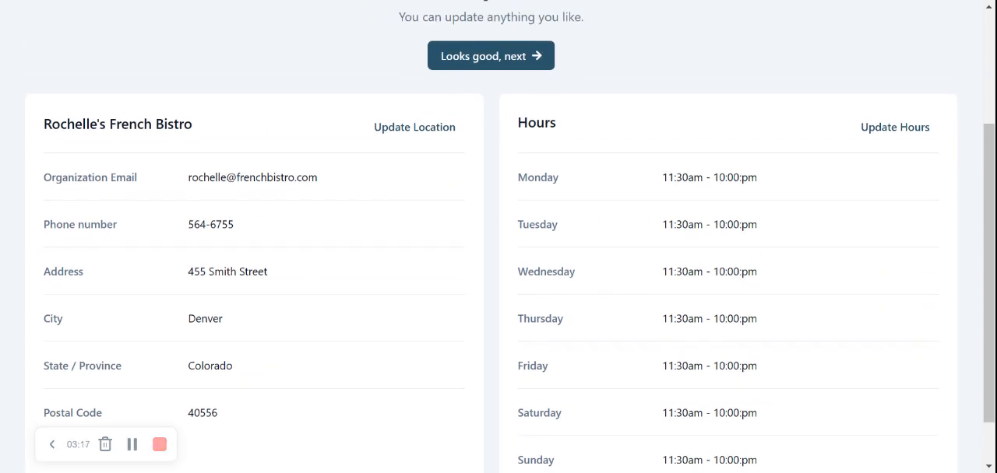
scroll(498, 233, "down", 1)
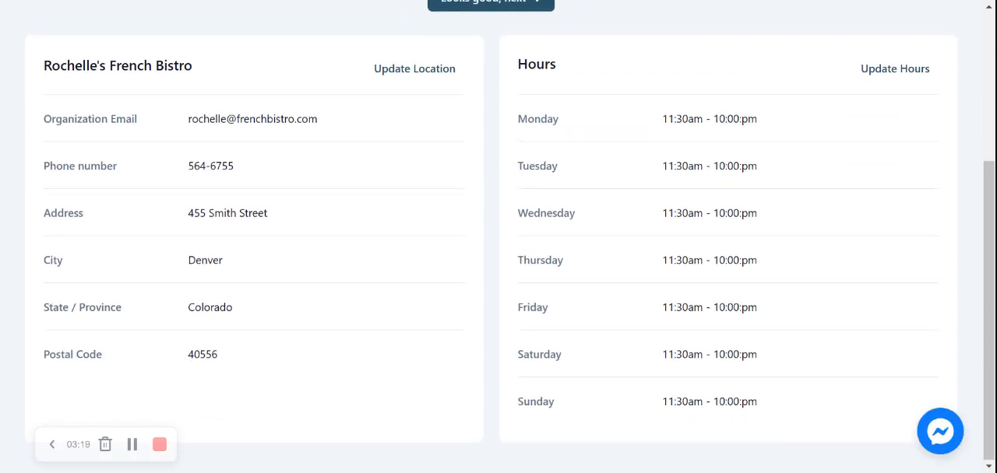
scroll(499, 234, "up", 3)
scroll(499, 233, "up", 1)
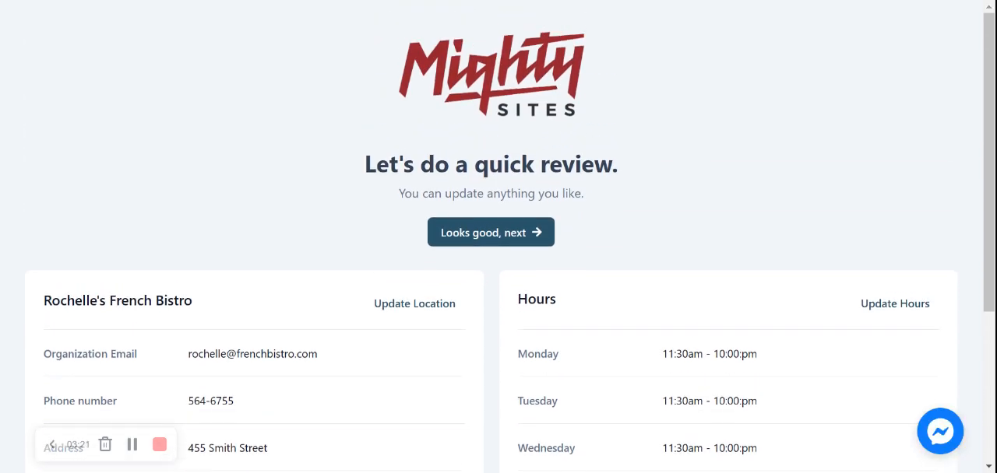
left_click(491, 232)
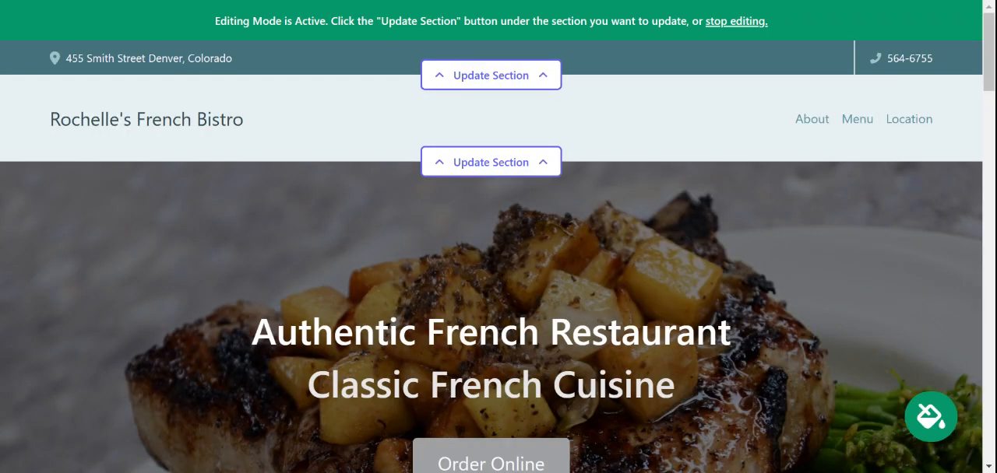
Examine the generated home page from the hero banner through hours, menu and About Us sections to the footer
scroll(498, 236, "down", 4)
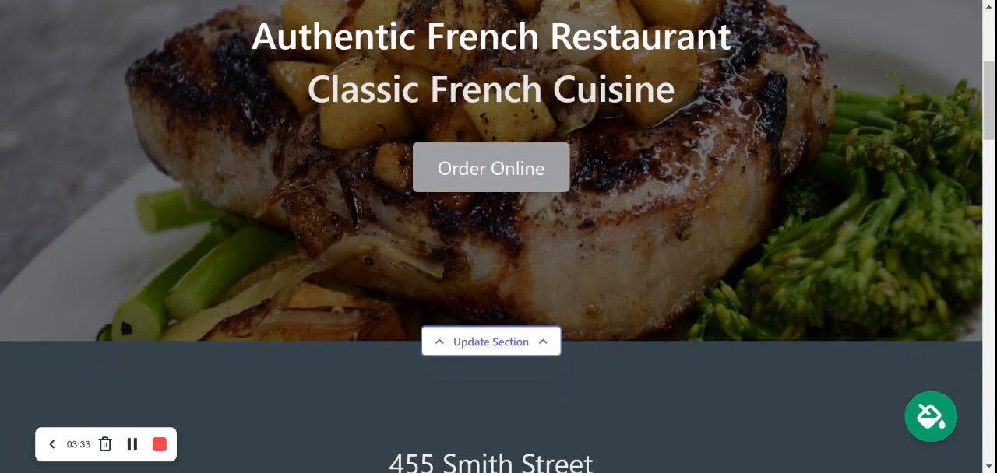
scroll(498, 237, "down", 4)
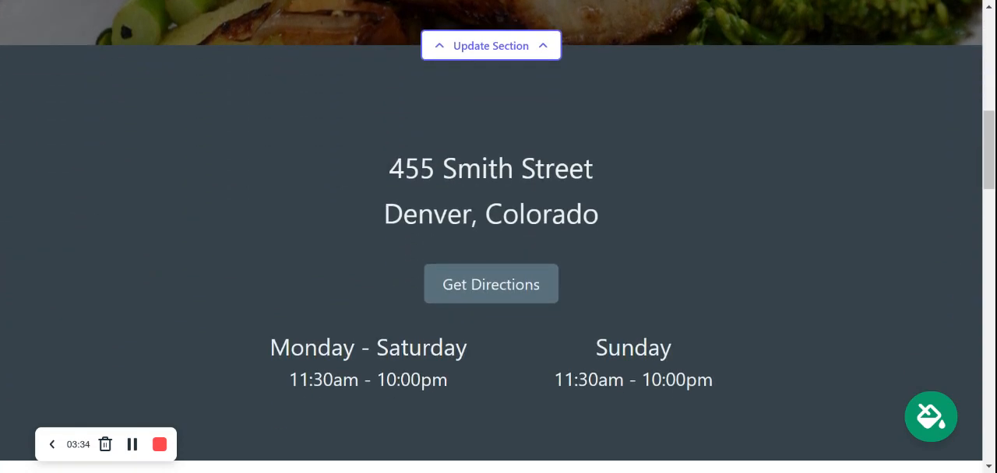
scroll(498, 237, "down", 6)
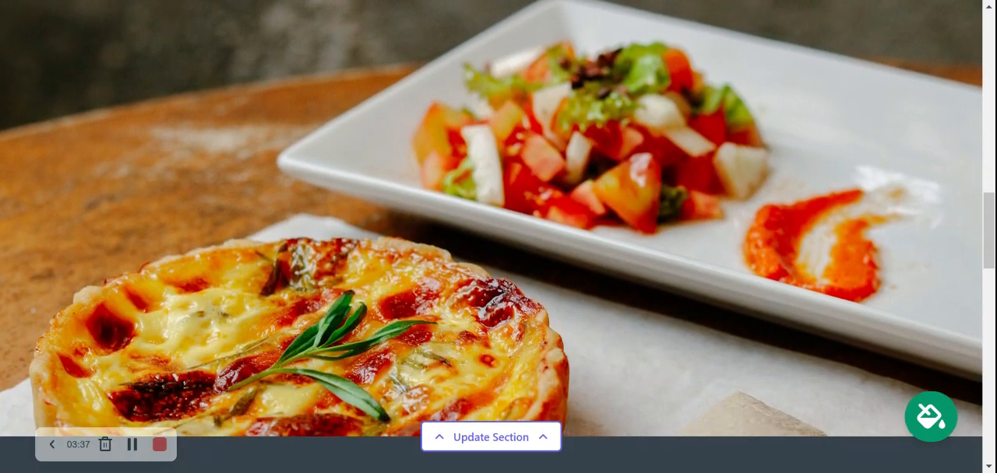
scroll(499, 236, "down", 5)
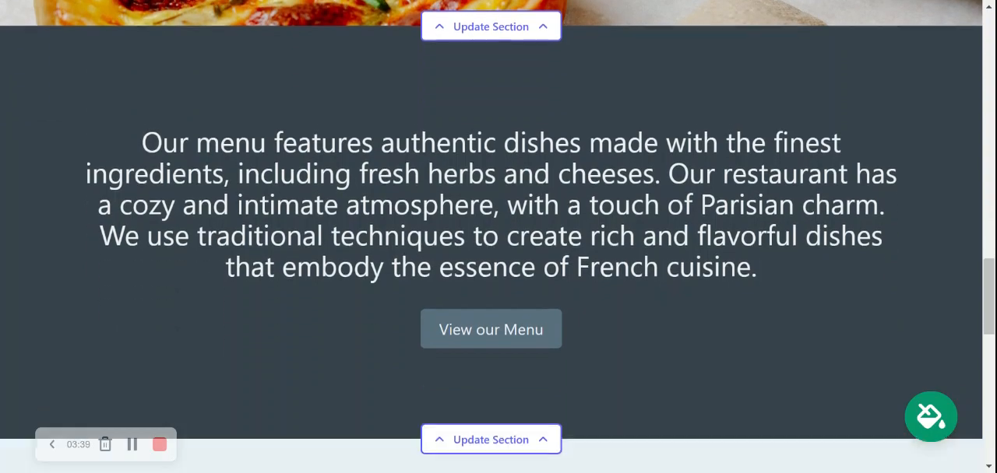
scroll(499, 237, "down", 5)
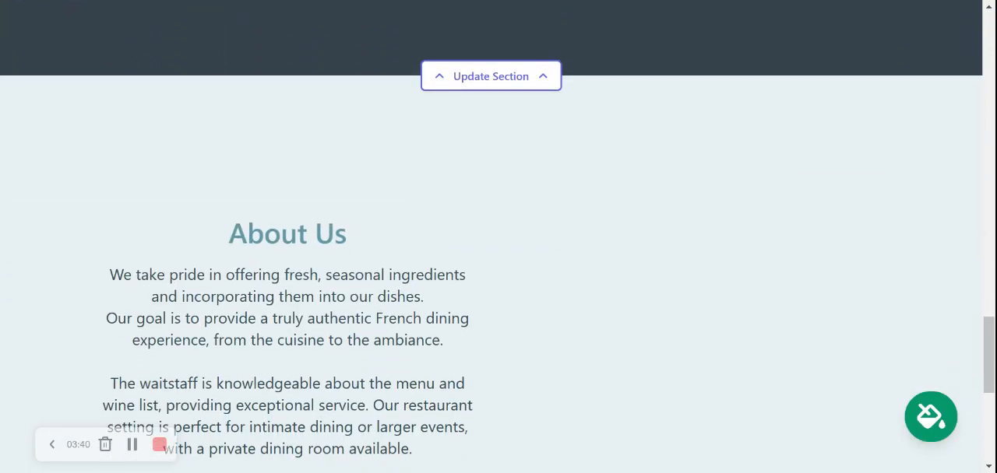
scroll(499, 237, "down", 5)
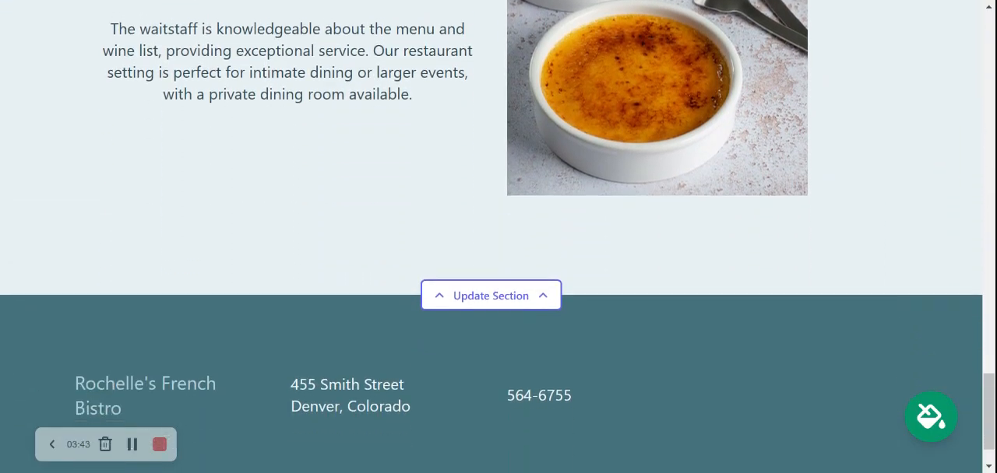
scroll(498, 236, "down", 1)
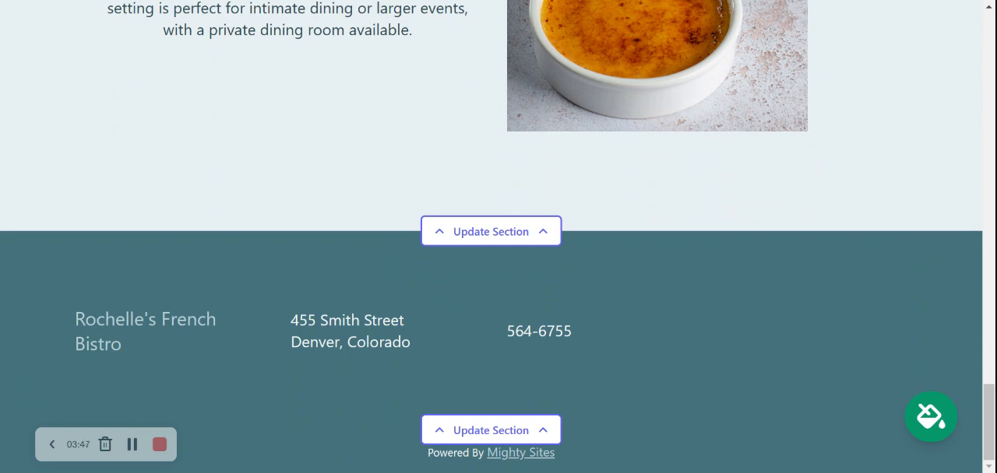
scroll(498, 237, "up", 3)
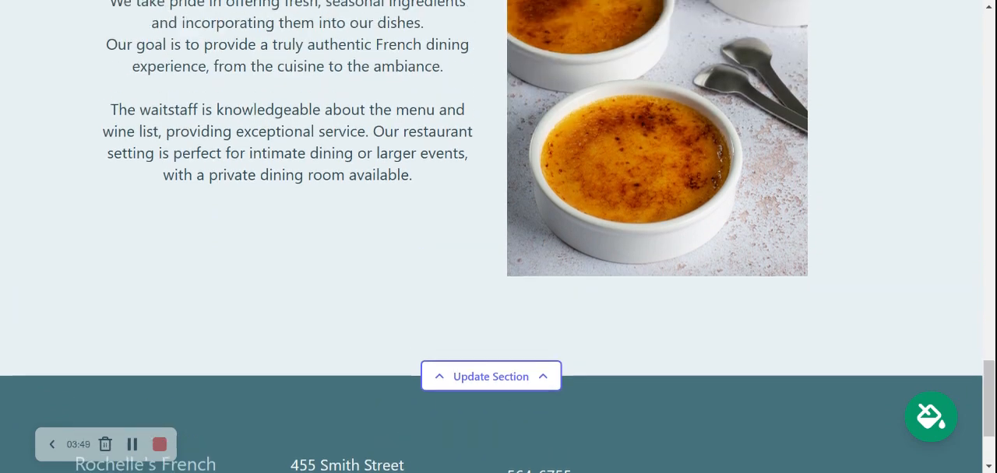
scroll(729, 49, "up", 1)
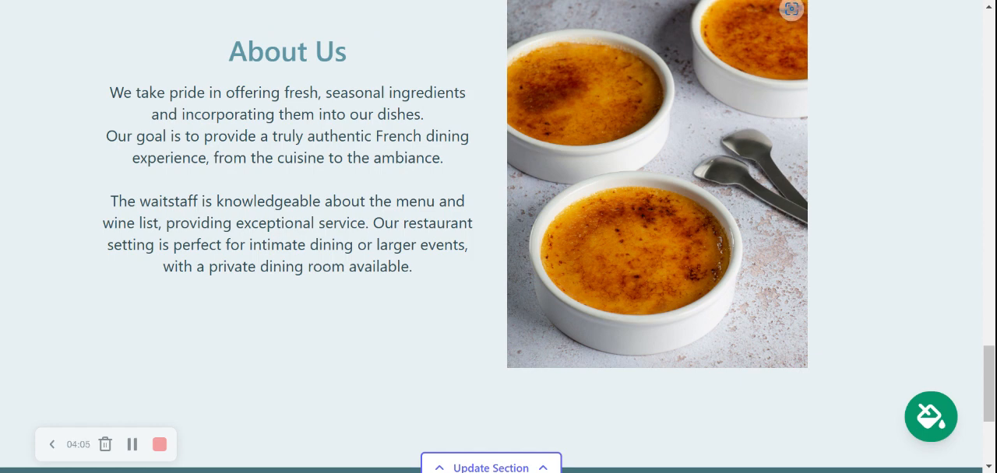
scroll(621, 230, "up", 2)
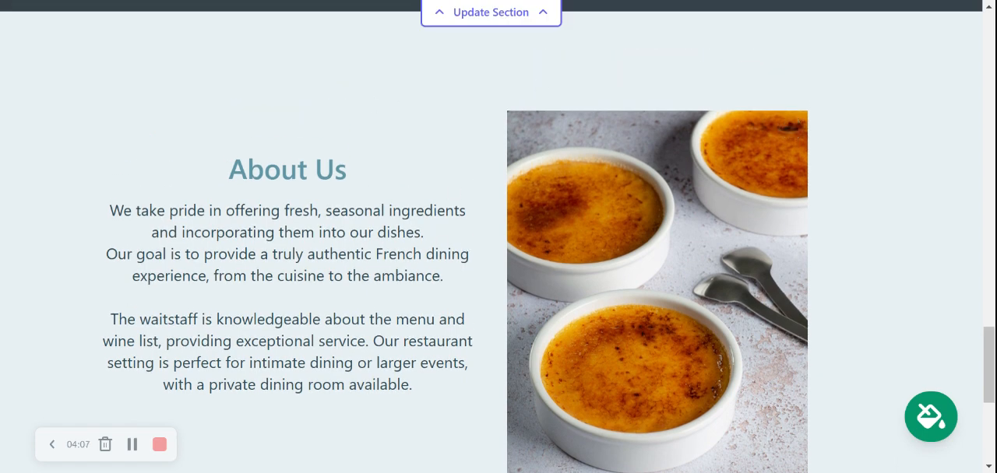
scroll(423, 233, "up", 4)
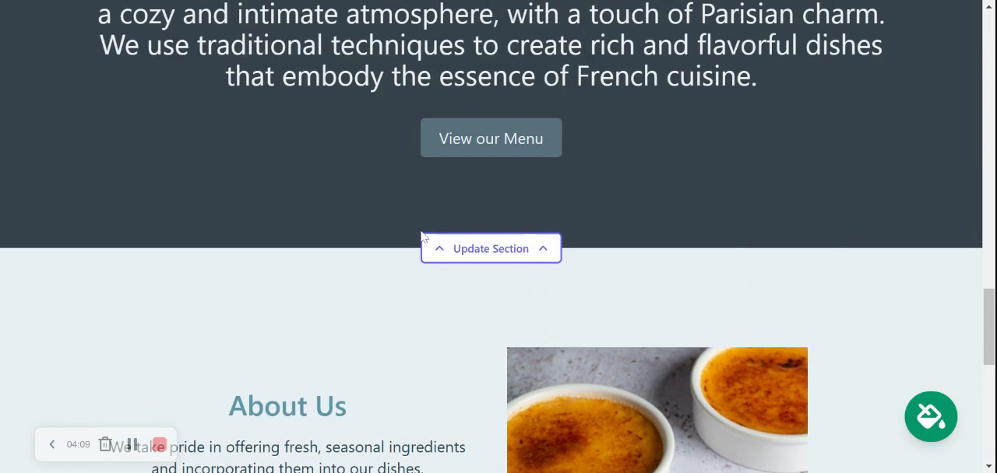
scroll(423, 235, "up", 6)
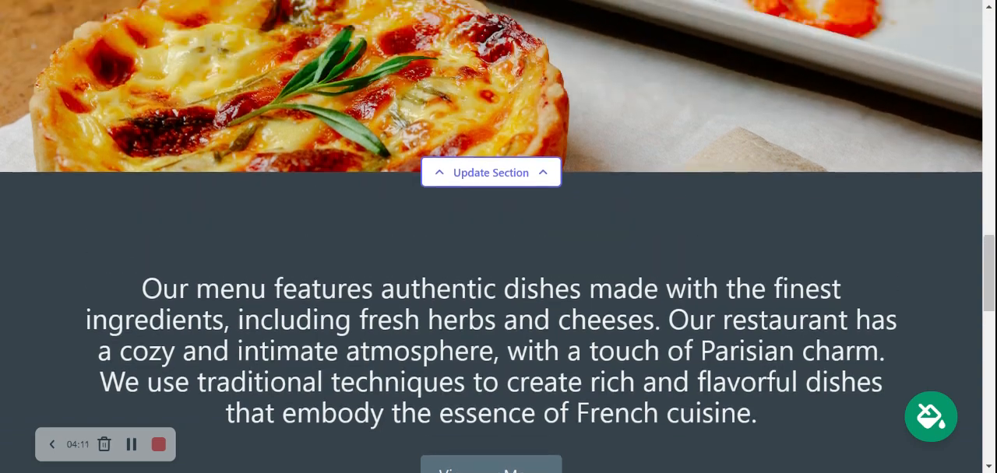
scroll(498, 265, "up", 7)
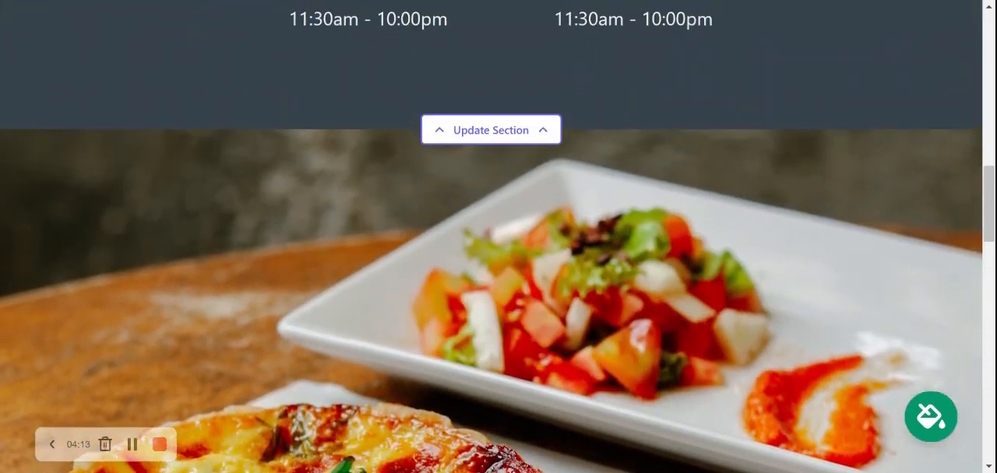
scroll(498, 265, "up", 11)
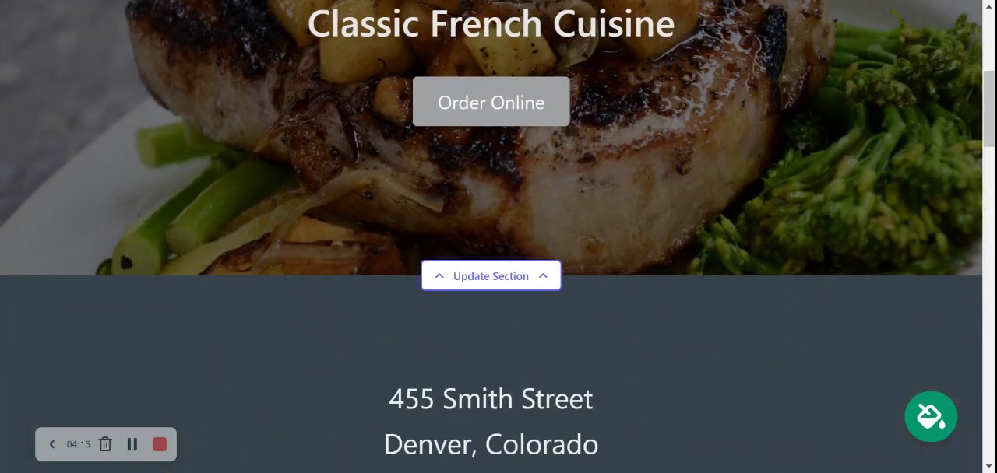
scroll(534, 123, "up", 4)
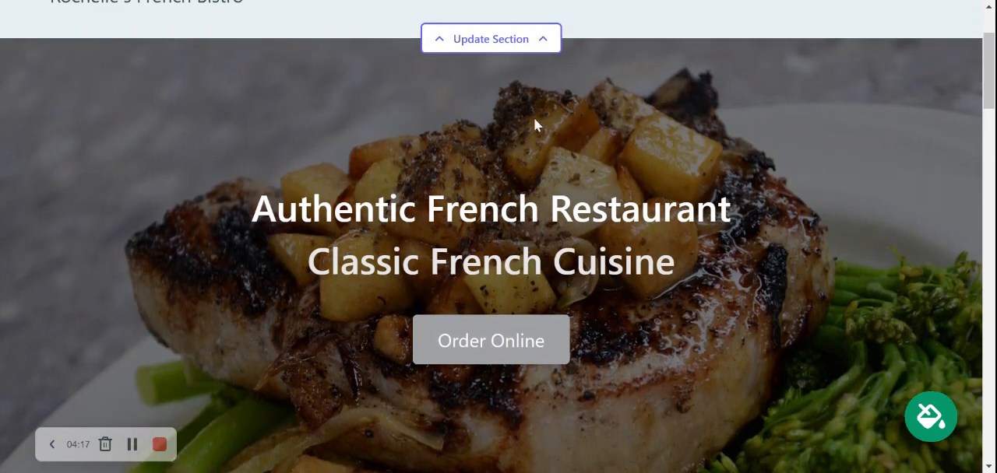
scroll(534, 123, "up", 2)
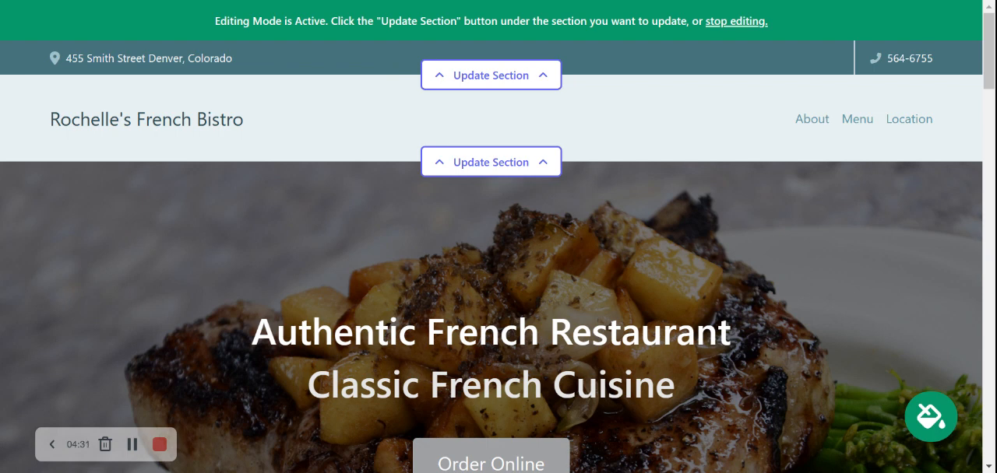
Turn on showing the organization email in the site's contact bar and save the location details
left_click(487, 75)
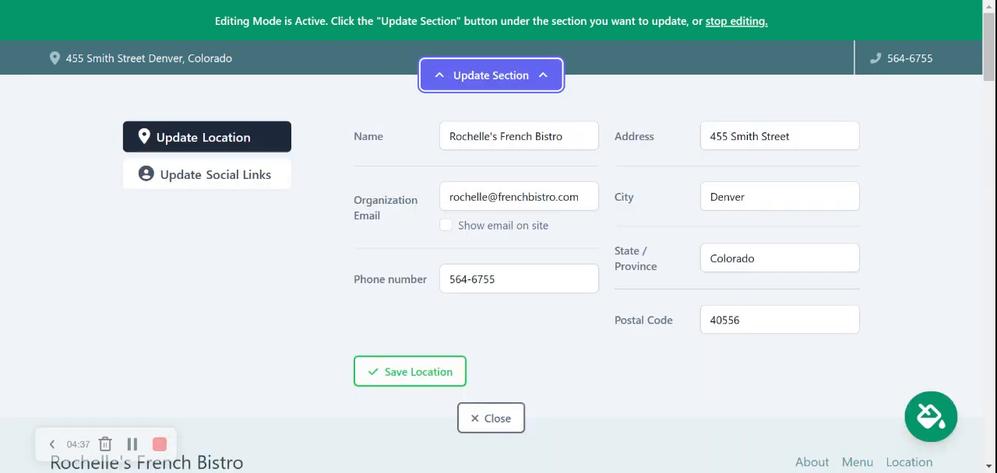
left_click(446, 225)
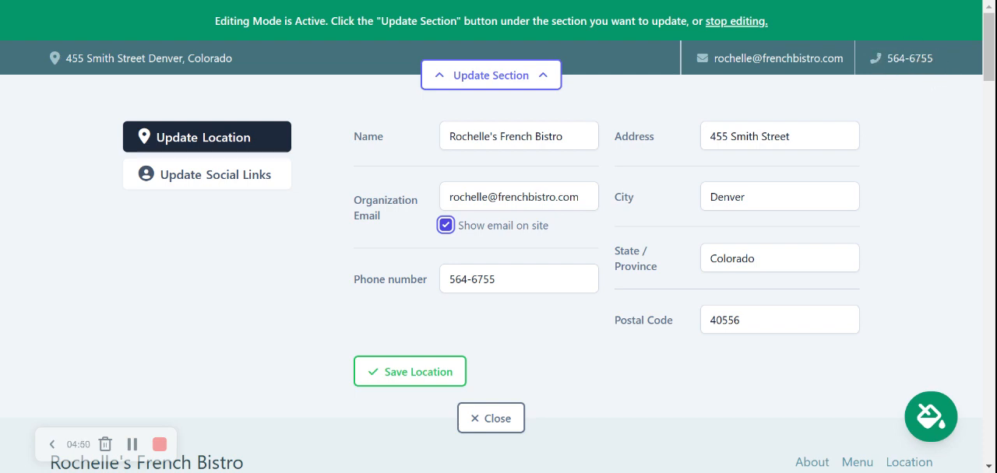
left_click(395, 370)
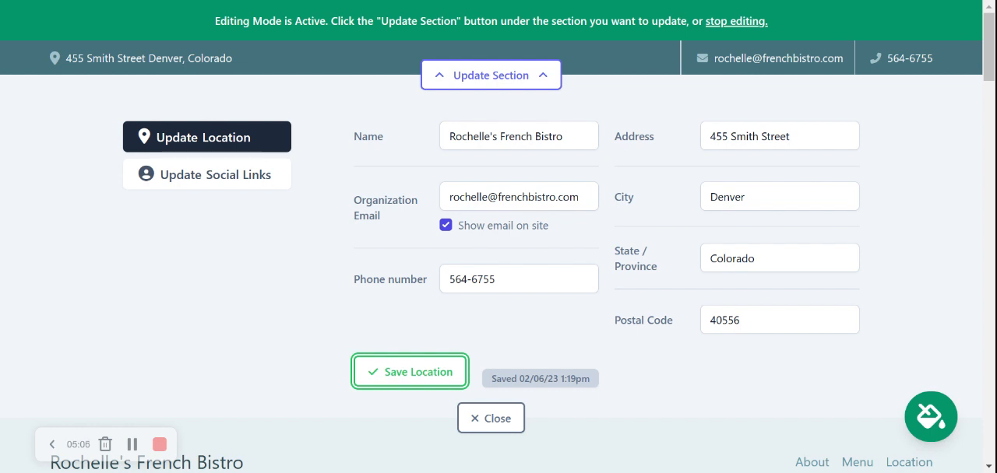
Add the social links Instagram "mightysites" and Twitter "mightysites_usa" to the contact bar, save them and close the section editor
left_click(247, 181)
type("mightysites")
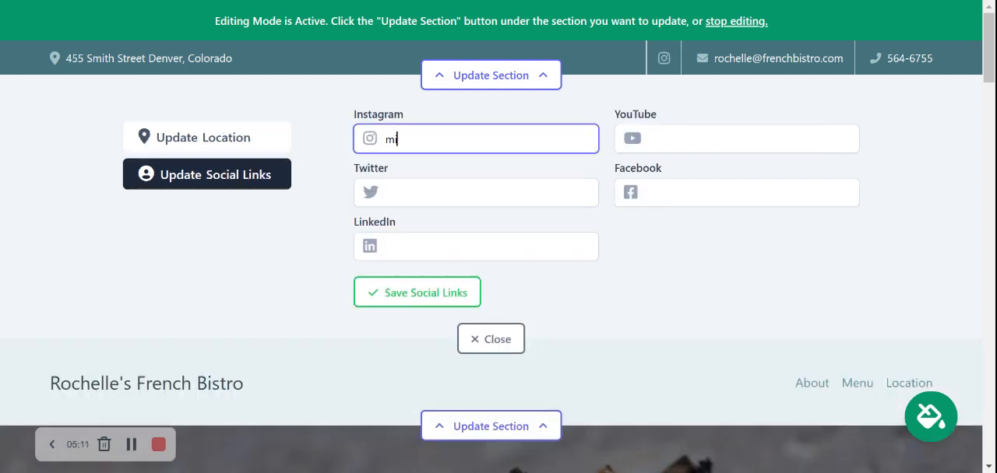
left_click(316, 200)
left_click(397, 193)
type("mighty")
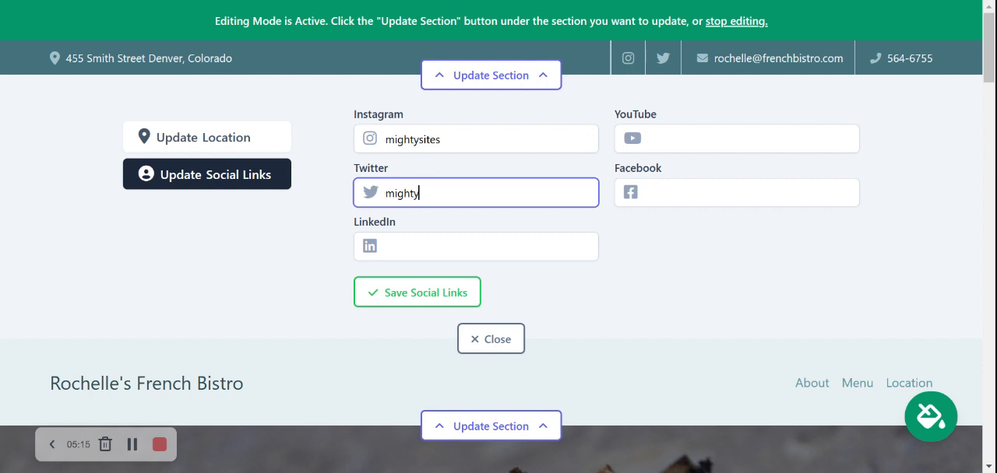
type("sites_usa")
left_click(269, 248)
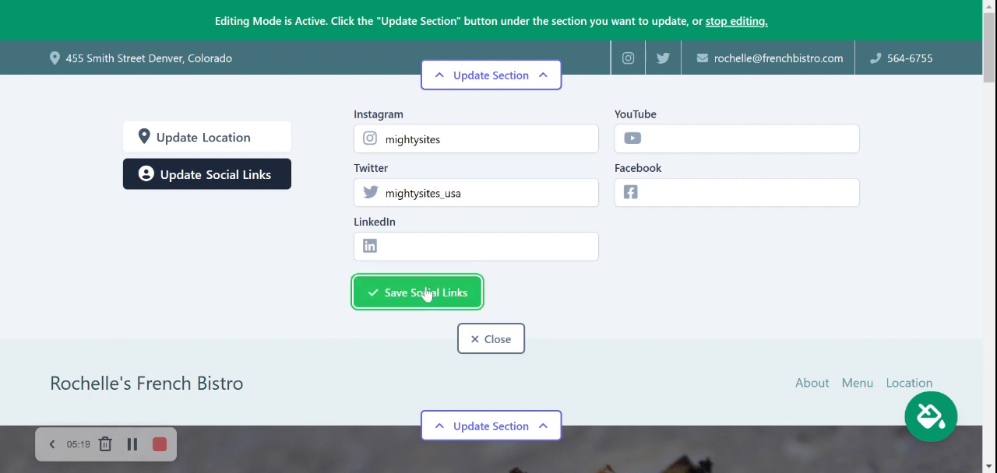
left_click(426, 293)
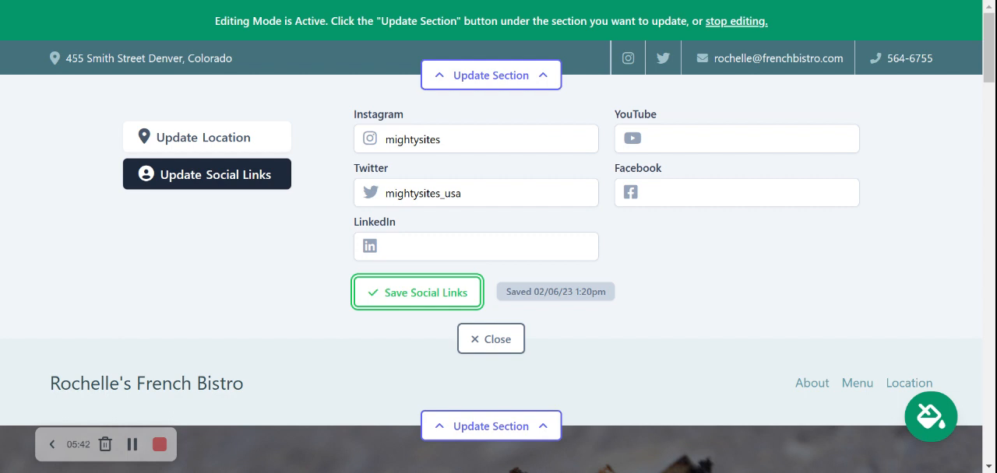
left_click(498, 339)
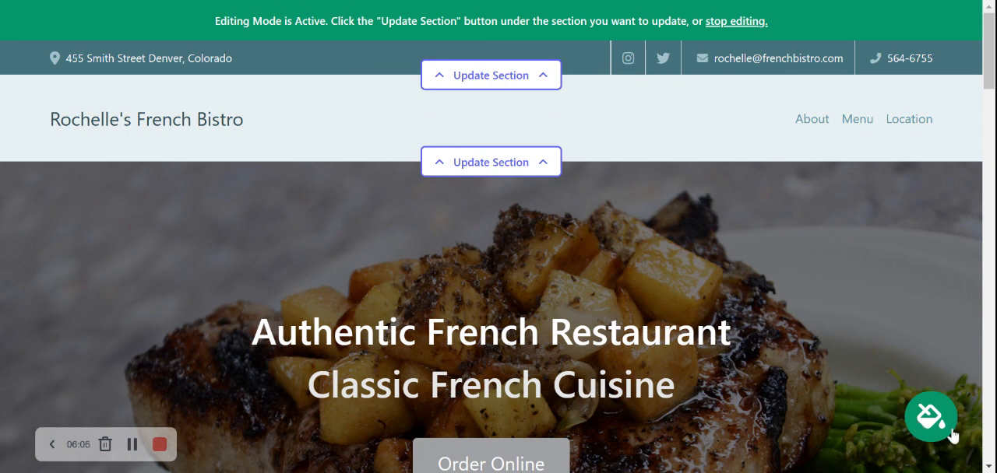
Apply the olive green and white colour theme from the last set of themes to the site and save it
left_click(928, 418)
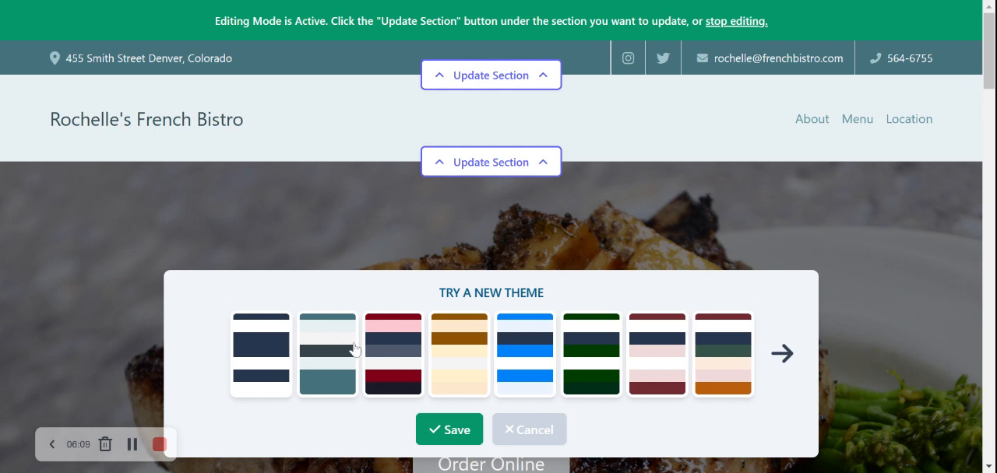
left_click(781, 354)
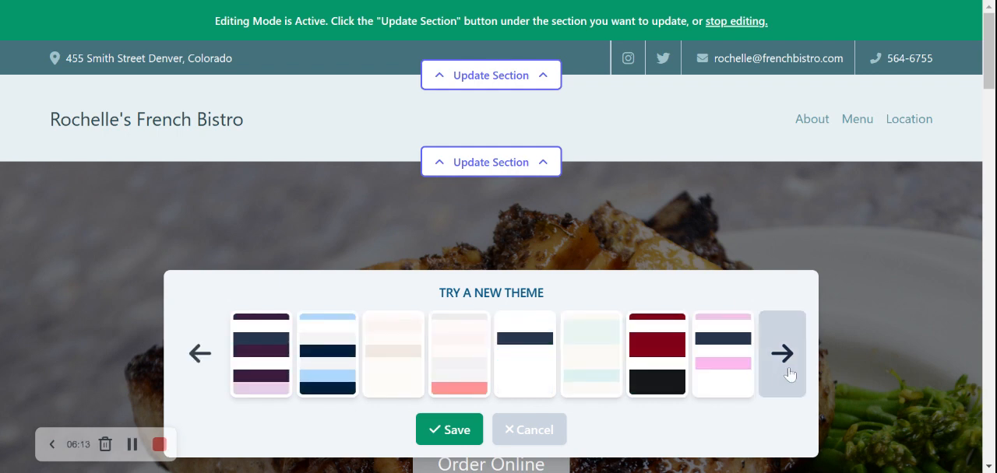
left_click(789, 375)
left_click(651, 374)
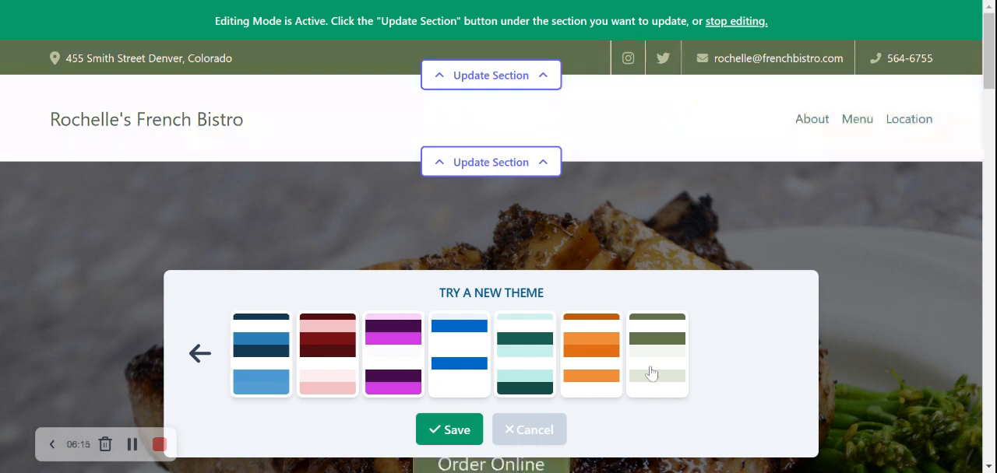
left_click(455, 431)
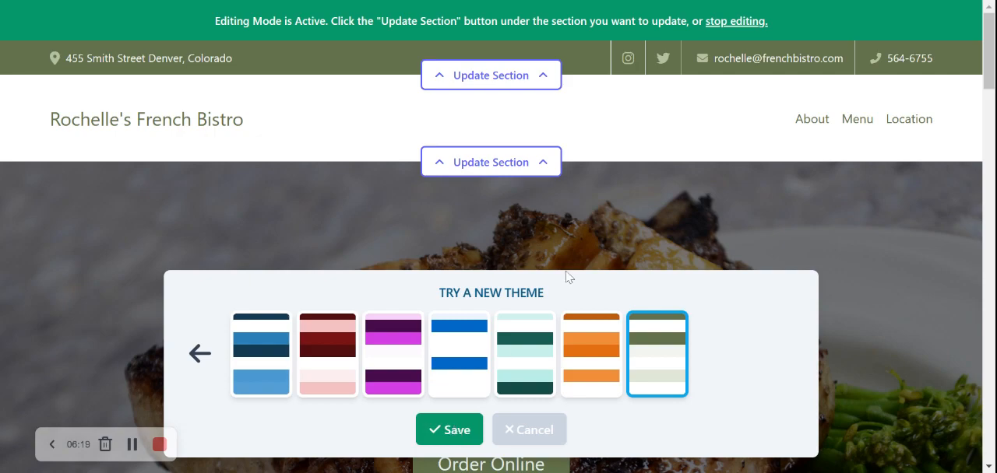
Examine the home page in the new olive green theme from the hero banner to the menu description
scroll(569, 278, "down", 5)
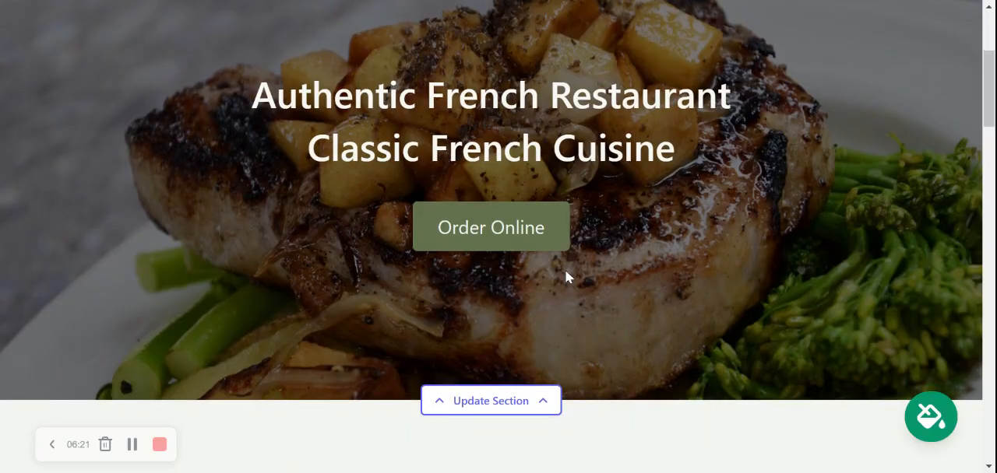
scroll(568, 278, "down", 2)
scroll(568, 363, "down", 2)
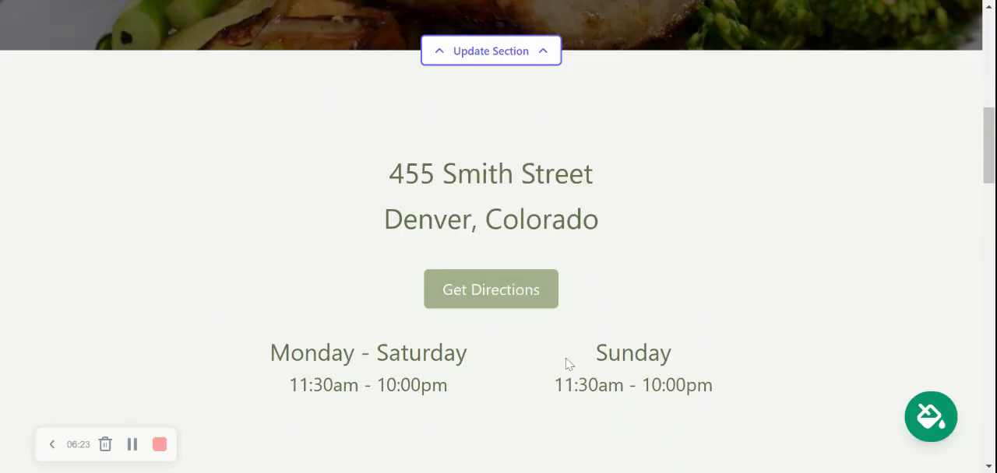
scroll(567, 363, "down", 9)
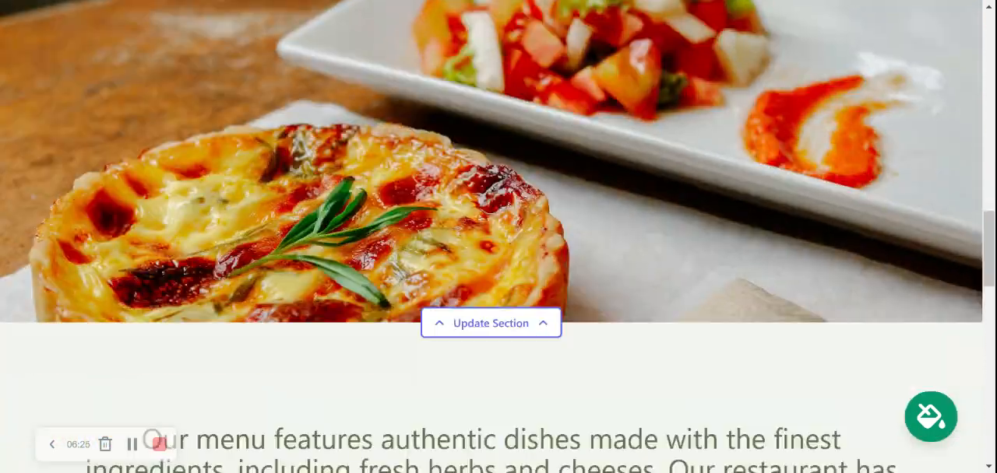
scroll(567, 364, "down", 2)
scroll(567, 363, "up", 5)
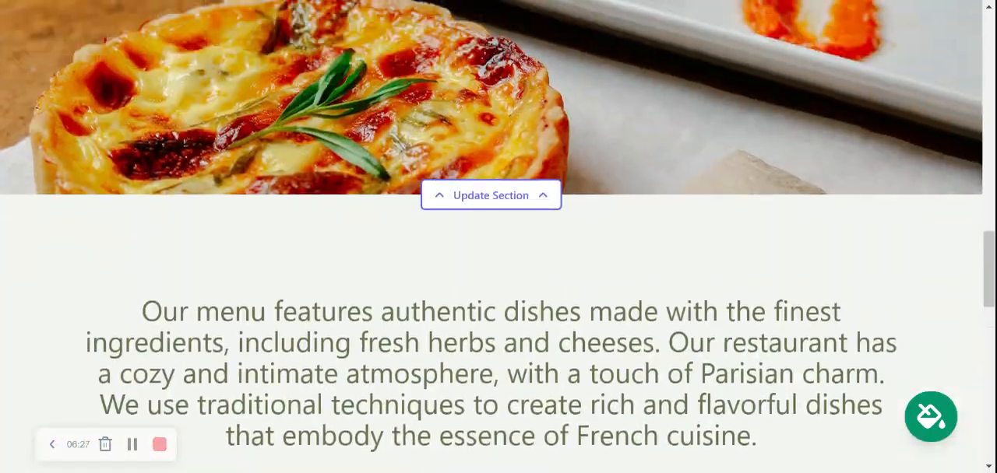
scroll(567, 364, "up", 9)
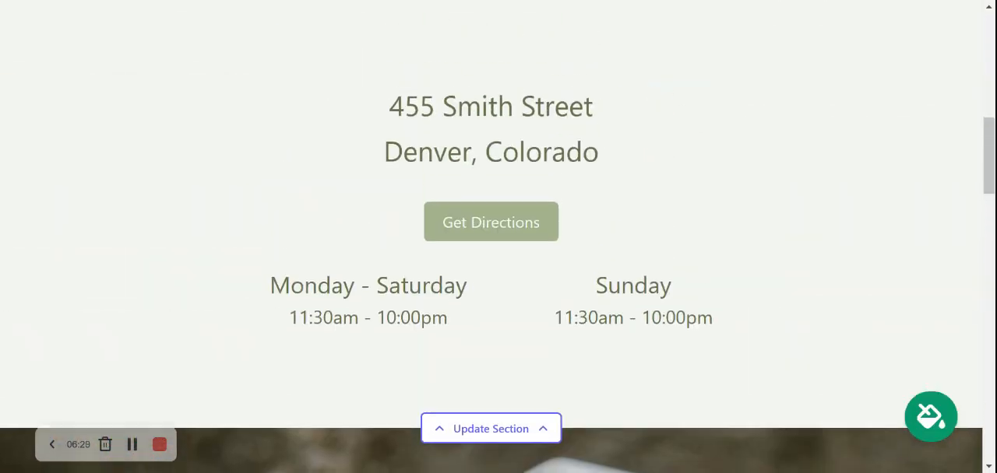
scroll(498, 237, "up", 7)
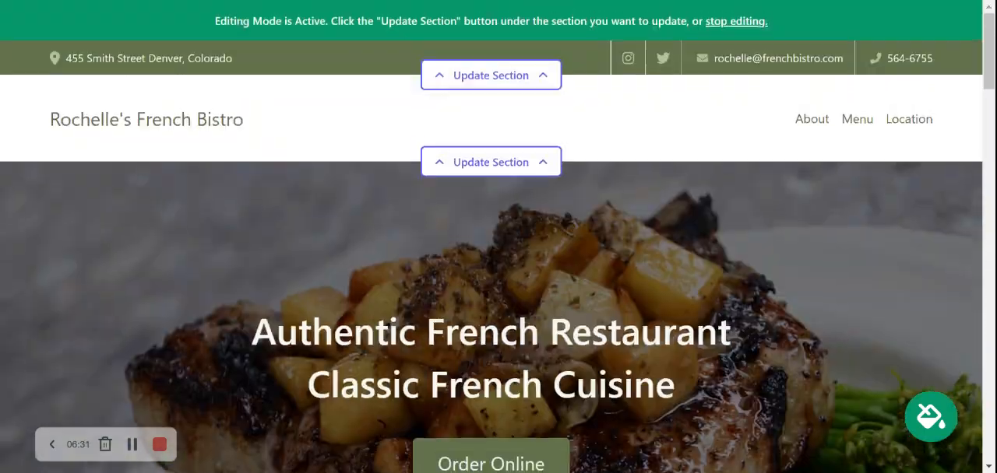
Change the hero banner's button text to "View our Menu"
scroll(498, 237, "down", 2)
scroll(498, 237, "down", 1)
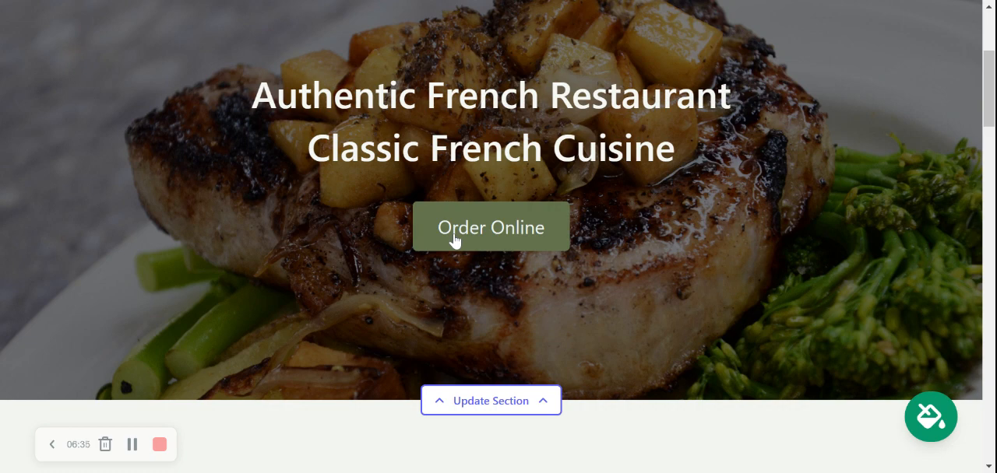
left_click(503, 397)
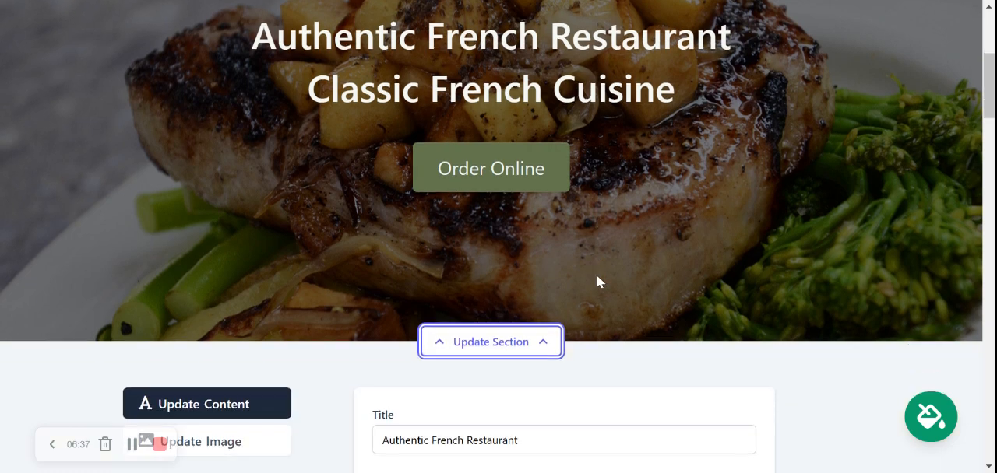
scroll(498, 237, "down", 1)
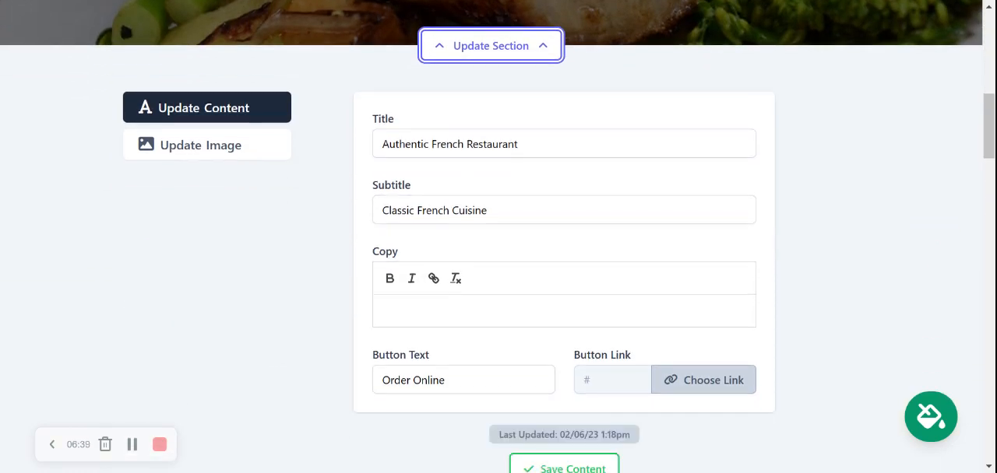
scroll(498, 237, "up", 1)
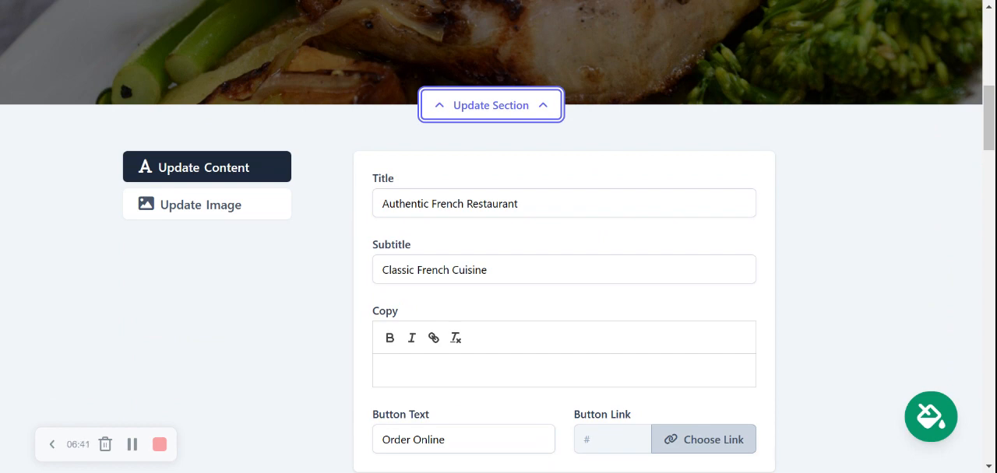
scroll(498, 236, "down", 1)
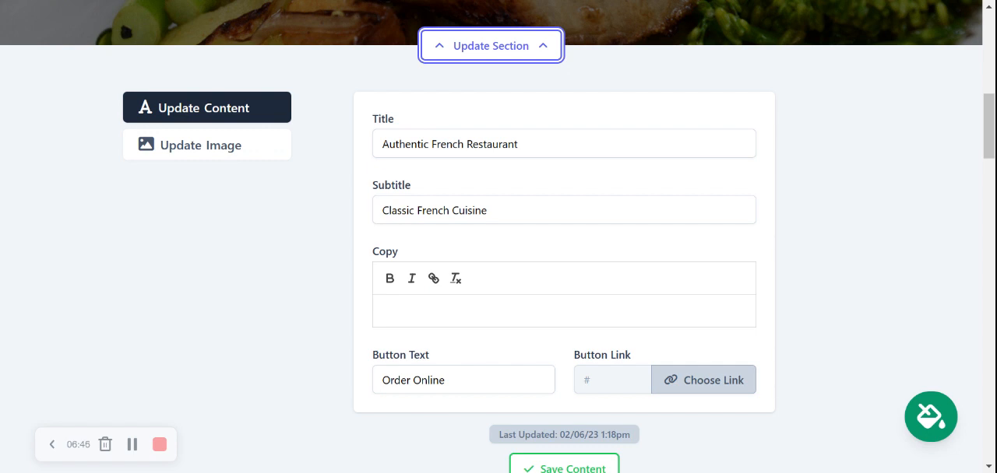
triple_click(448, 380)
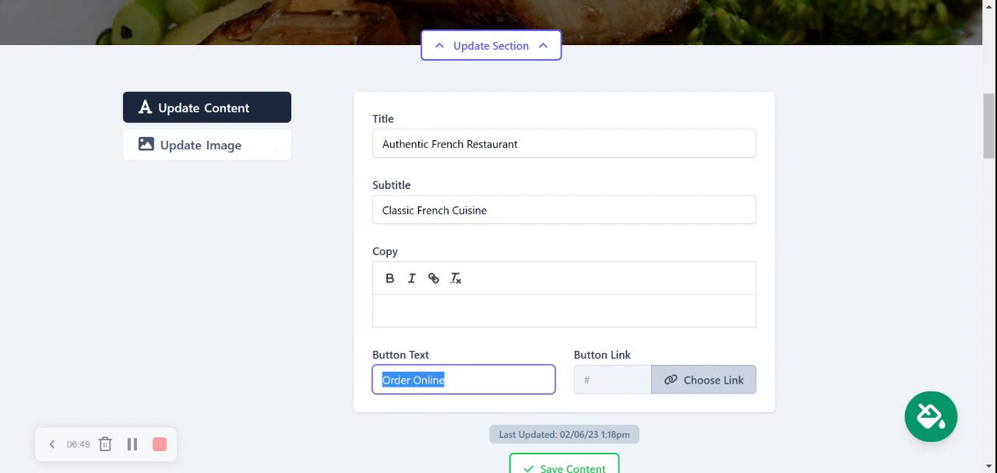
type("Vie")
type("Menu")
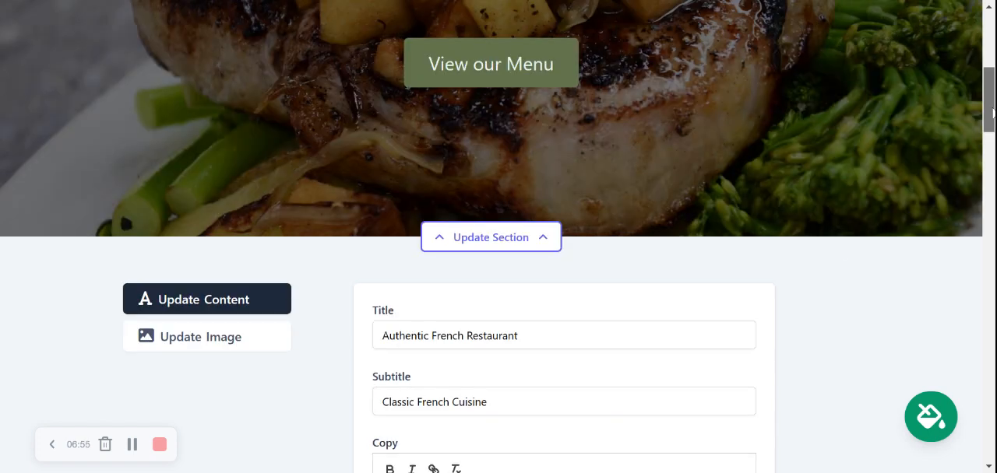
scroll(988, 126, "up", 3)
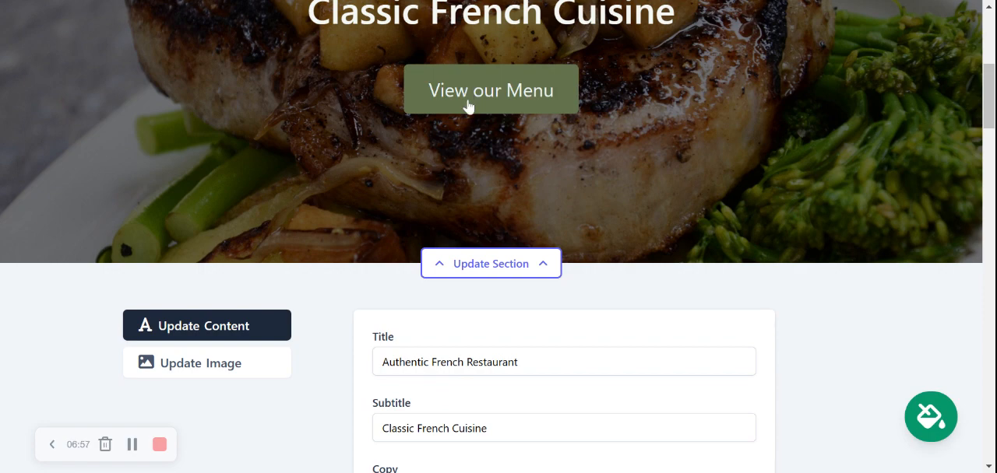
Link the hero banner button to the uploaded PDF file Mighty_Menu.pdf, save the content and close the section editor
scroll(985, 109, "down", 5)
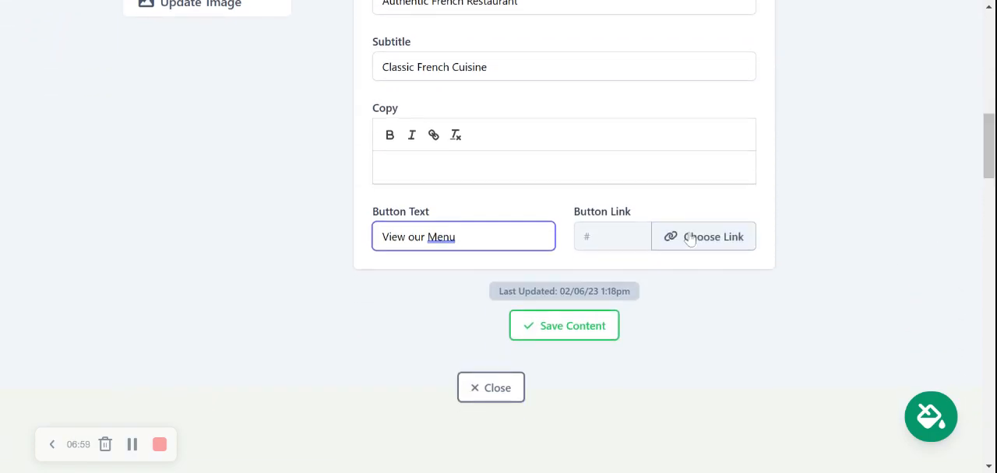
left_click(690, 240)
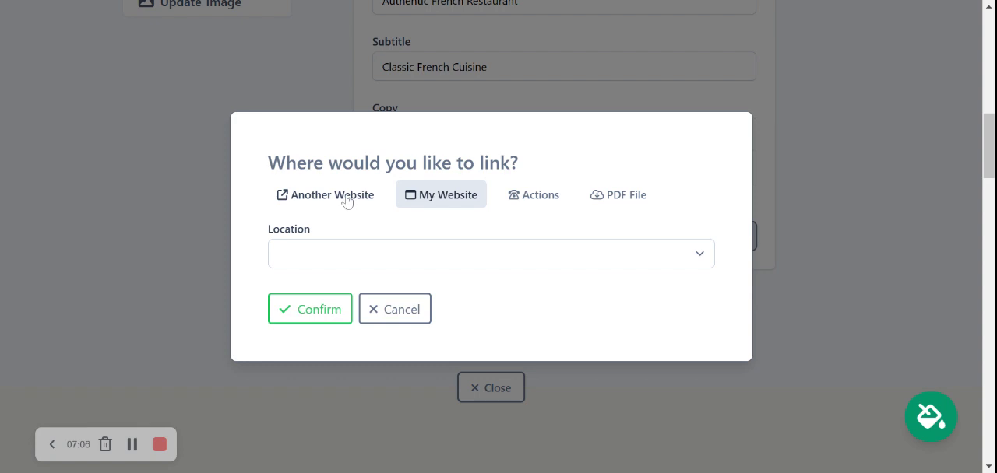
left_click(530, 201)
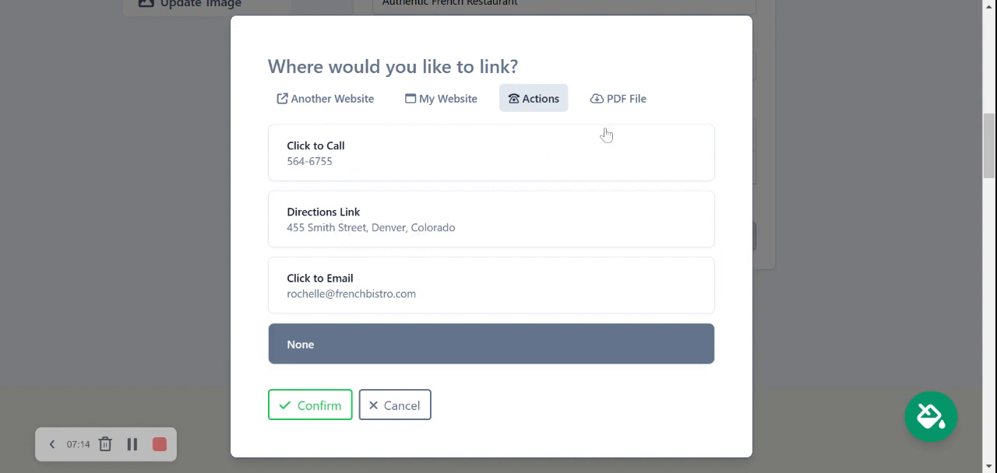
left_click(636, 102)
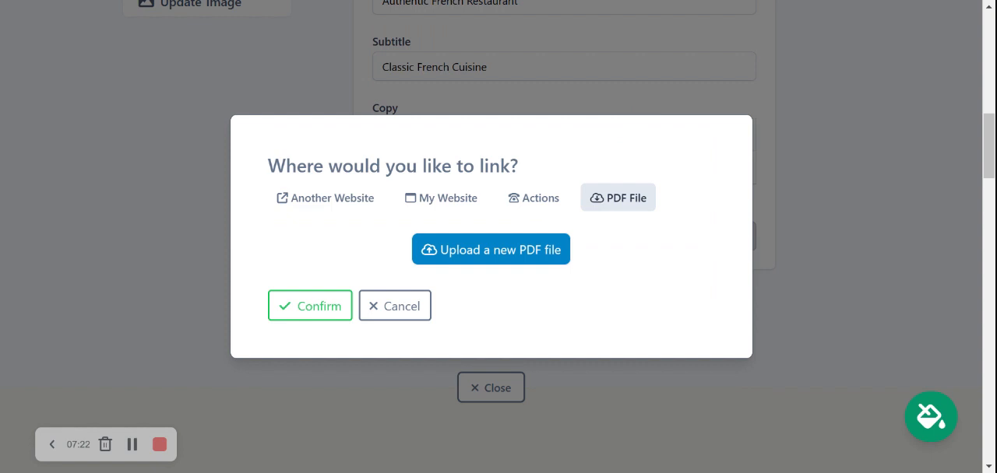
left_click(508, 249)
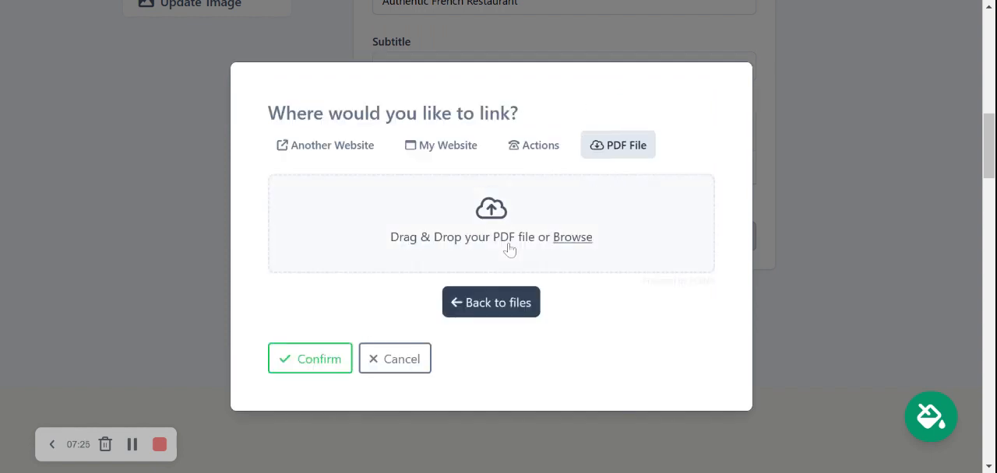
left_click(572, 242)
double_click(426, 109)
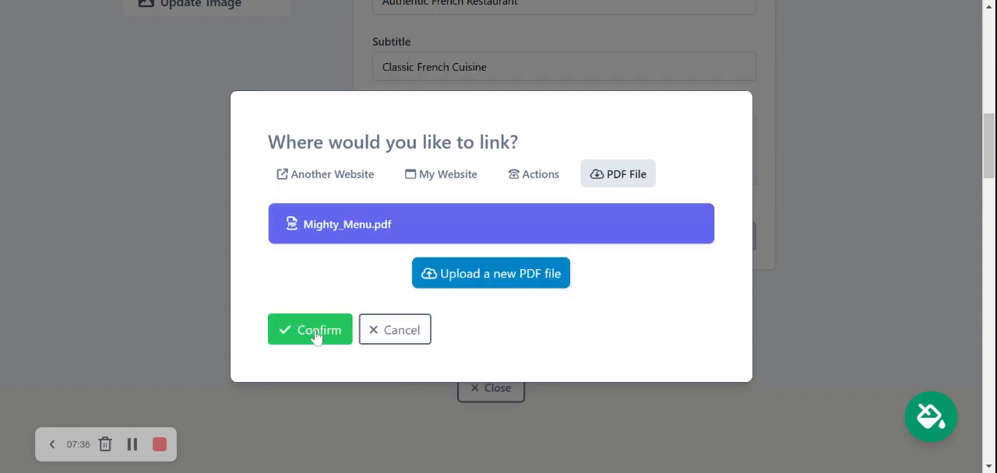
left_click(317, 337)
left_click(547, 335)
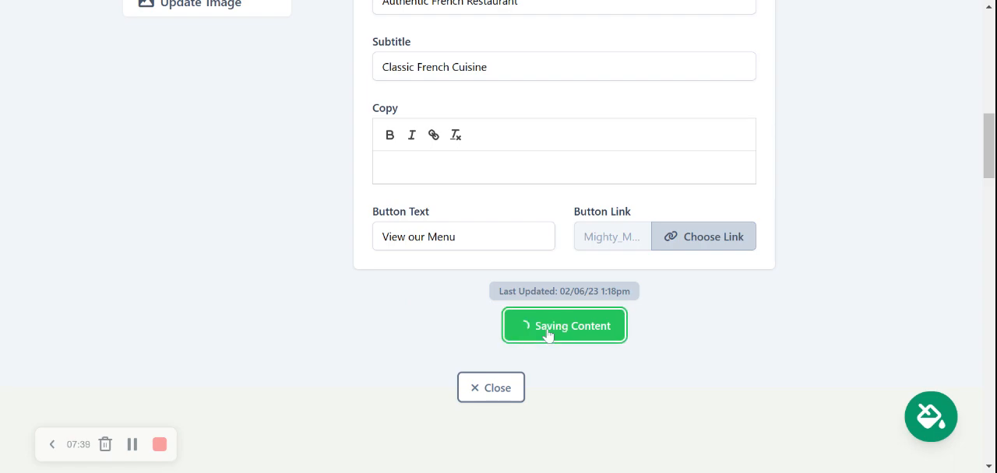
left_click(484, 396)
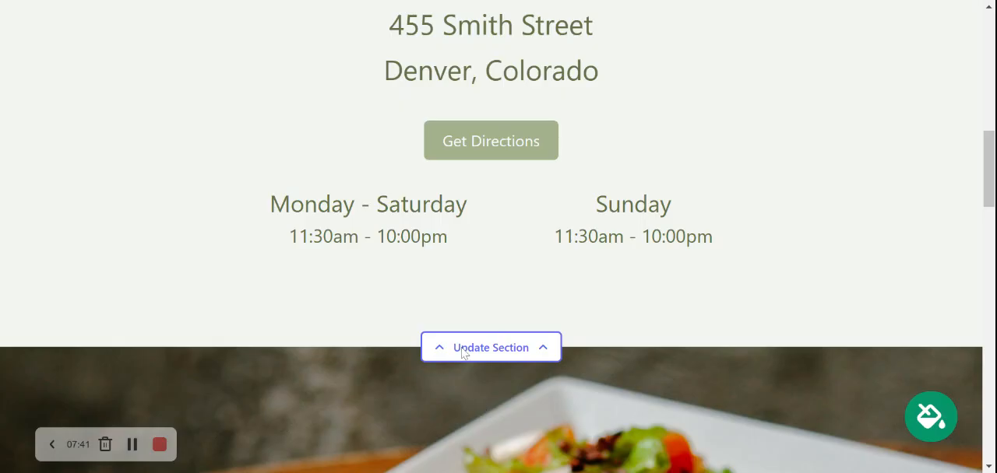
Review the address and hours section's location details, save the location and close the section editor
scroll(418, 262, "up", 7)
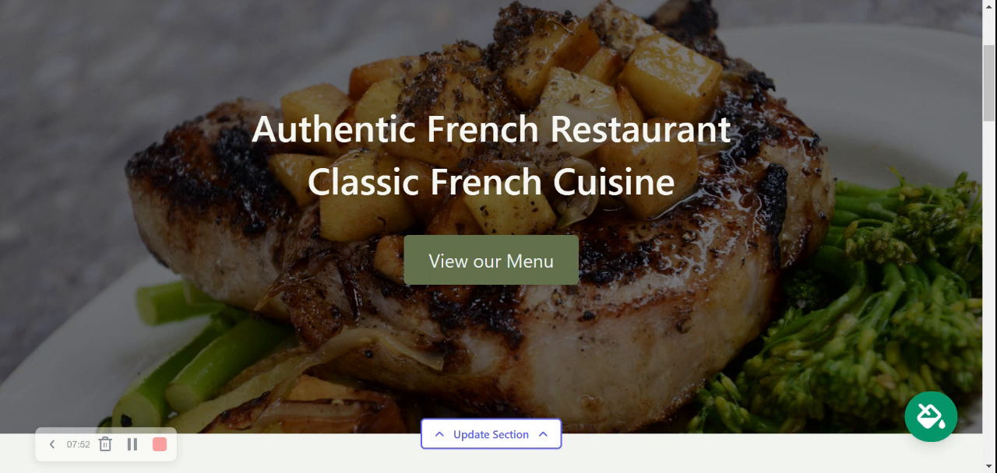
scroll(498, 233, "down", 5)
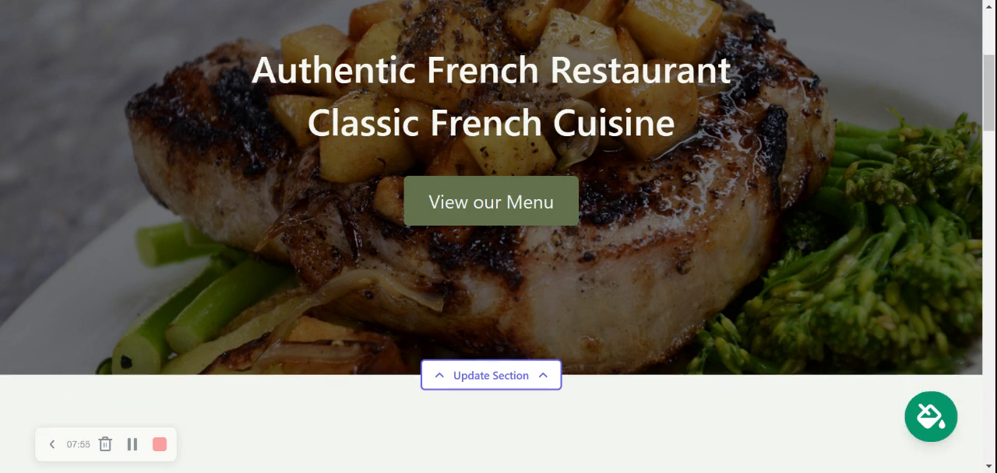
scroll(499, 233, "down", 1)
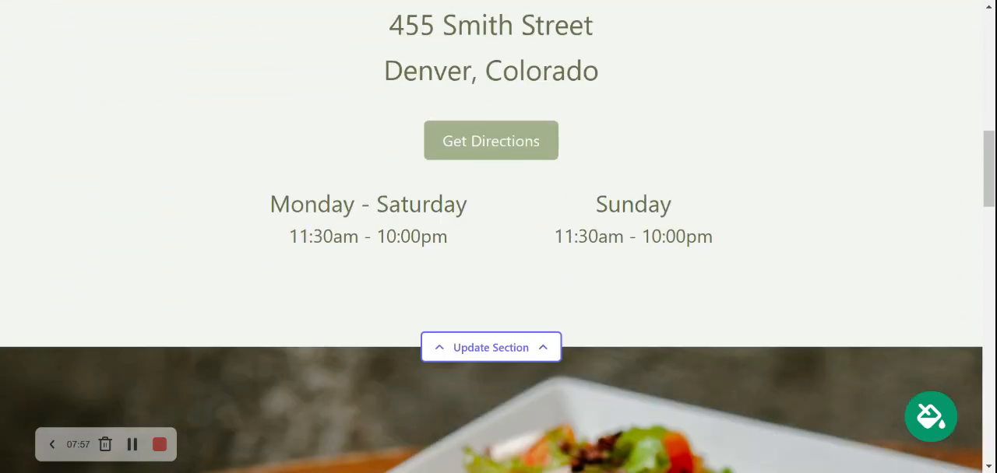
left_click(508, 343)
scroll(388, 314, "down", 2)
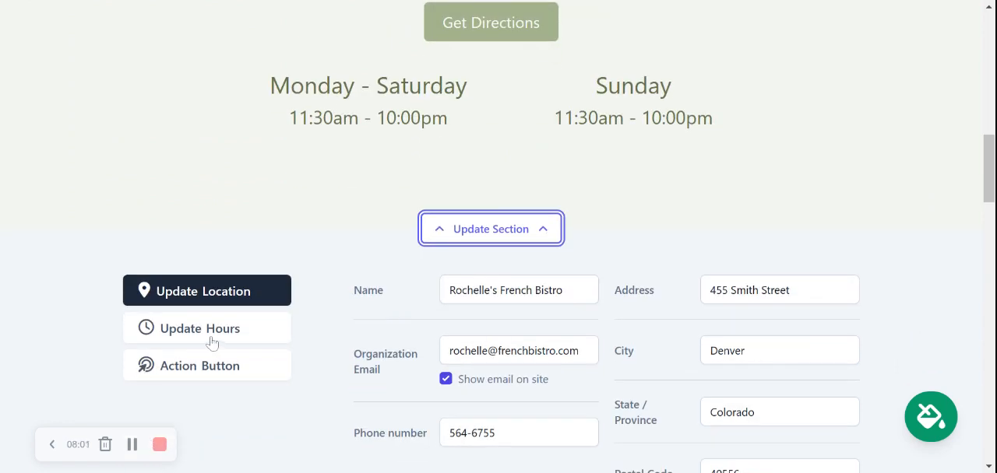
scroll(195, 330, "up", 2)
scroll(196, 334, "up", 3)
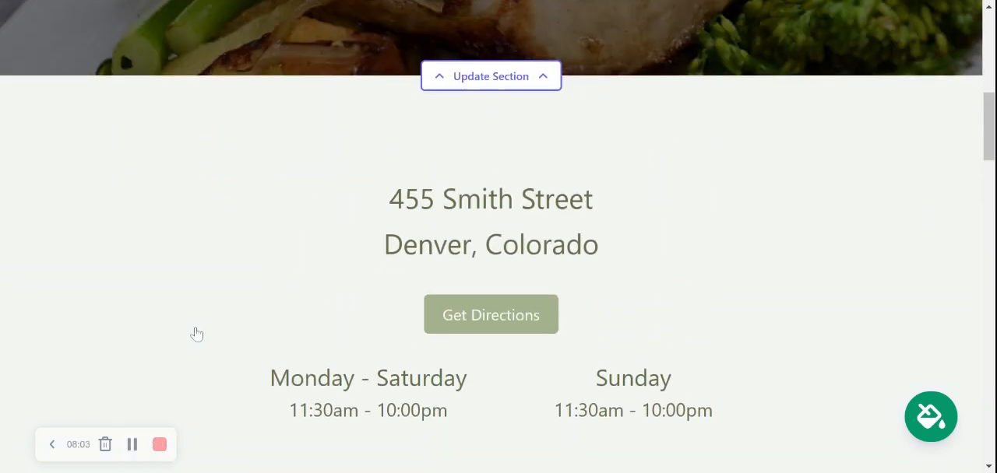
scroll(618, 257, "down", 1)
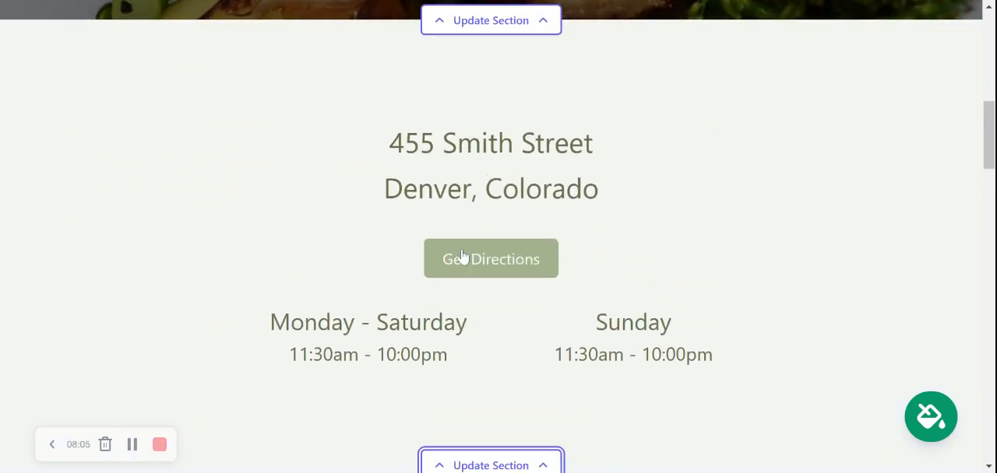
scroll(512, 278, "down", 3)
scroll(514, 277, "down", 4)
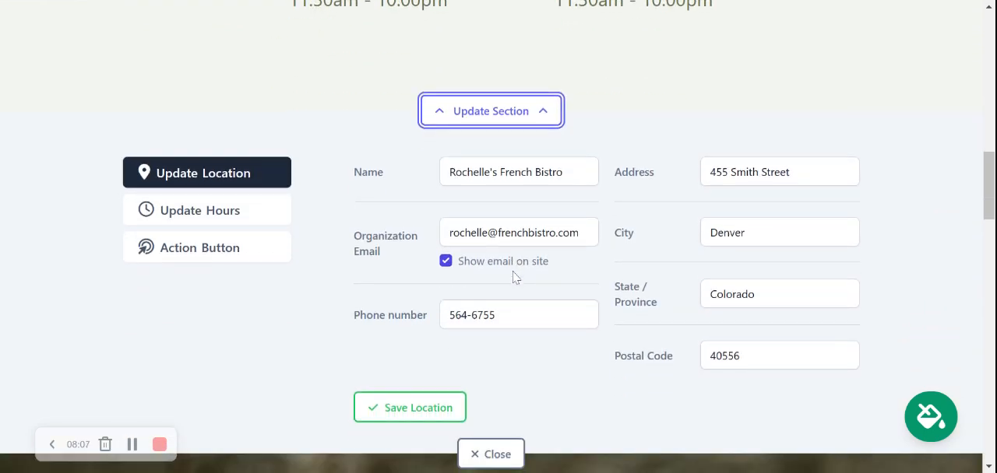
left_click(411, 359)
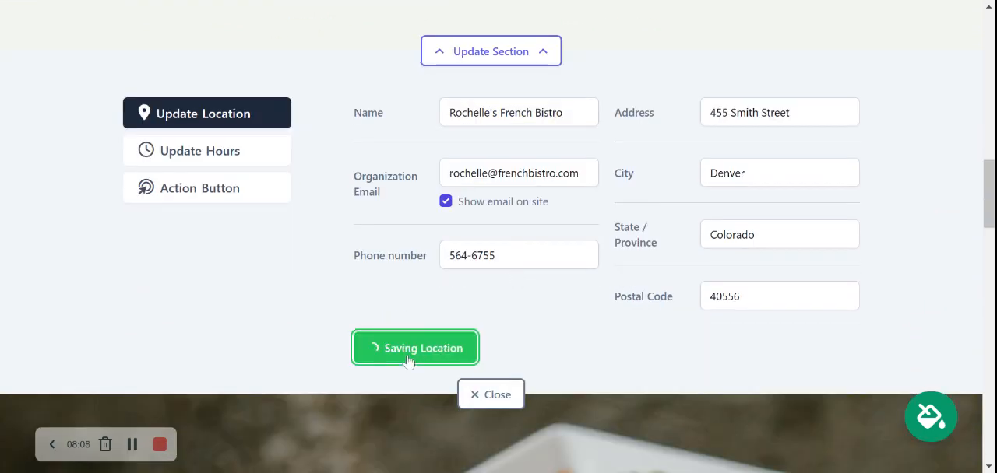
left_click(515, 391)
Open the full-width quiche photo section for editing and search its photo library for "French food"
scroll(481, 209, "down", 1)
scroll(479, 203, "down", 1)
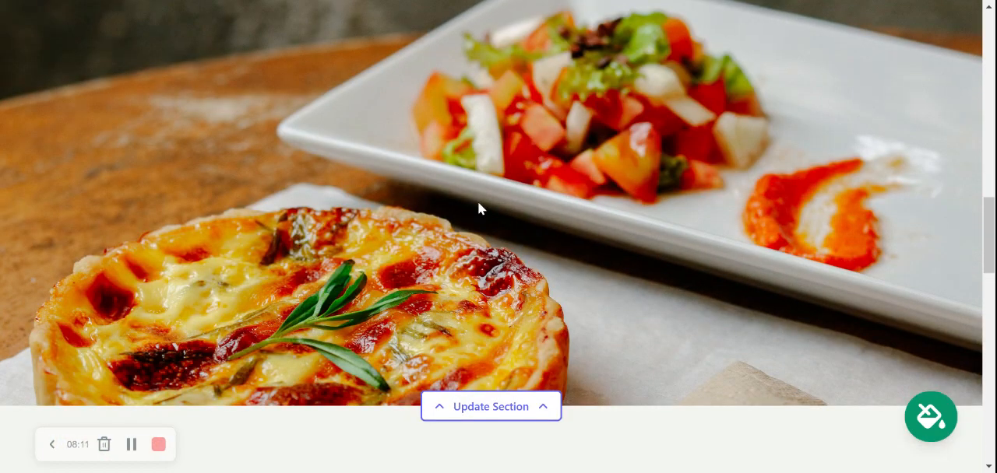
scroll(479, 203, "up", 1)
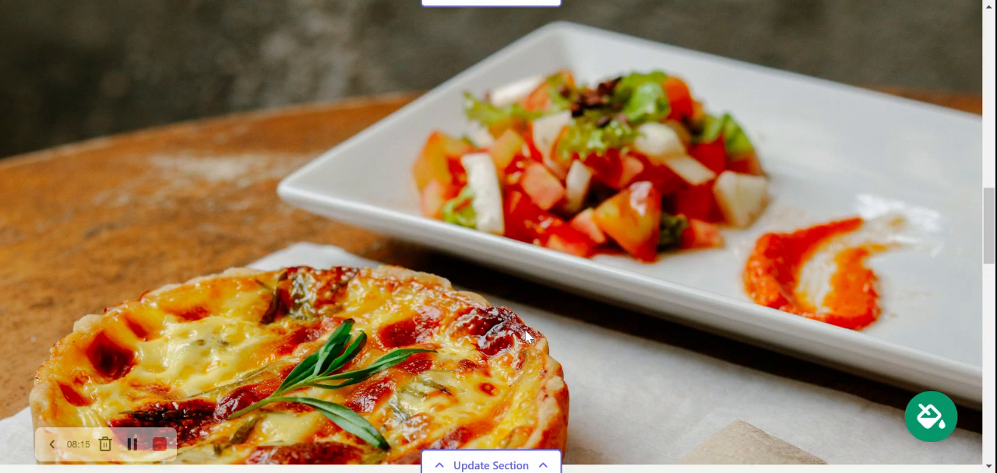
scroll(492, 237, "down", 1)
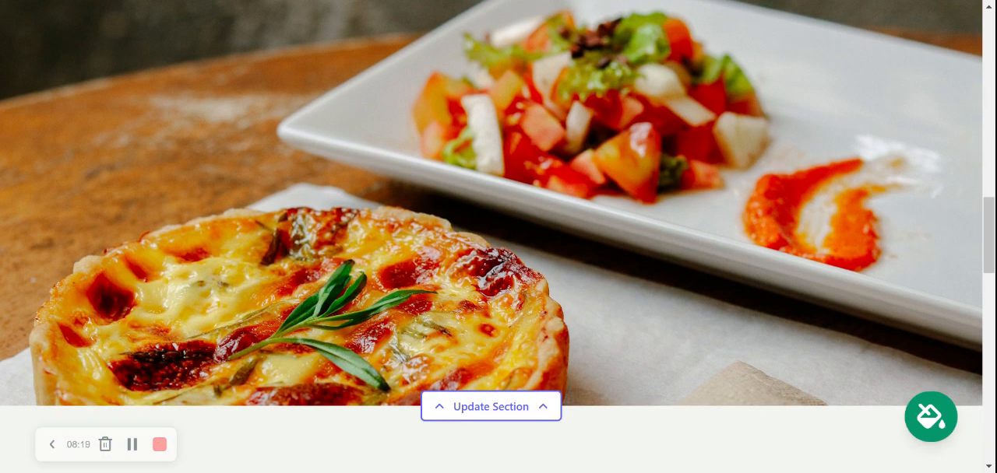
left_click(510, 414)
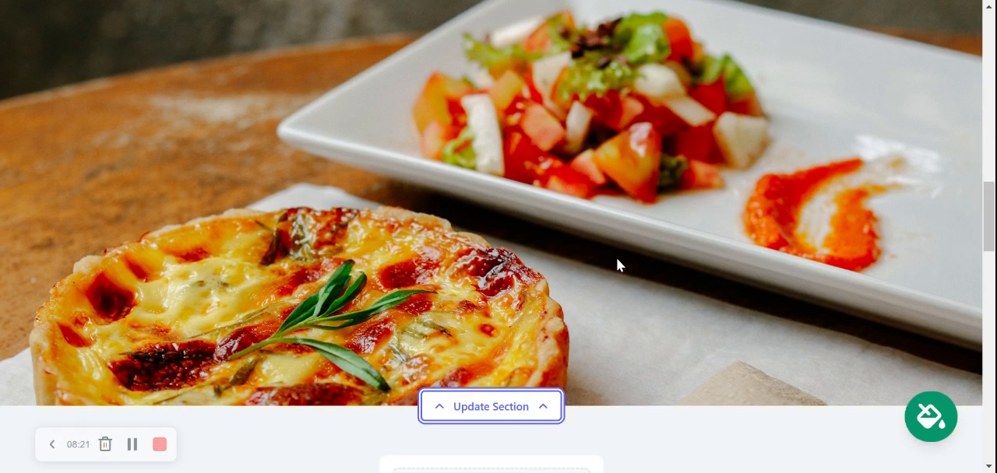
scroll(628, 246, "down", 4)
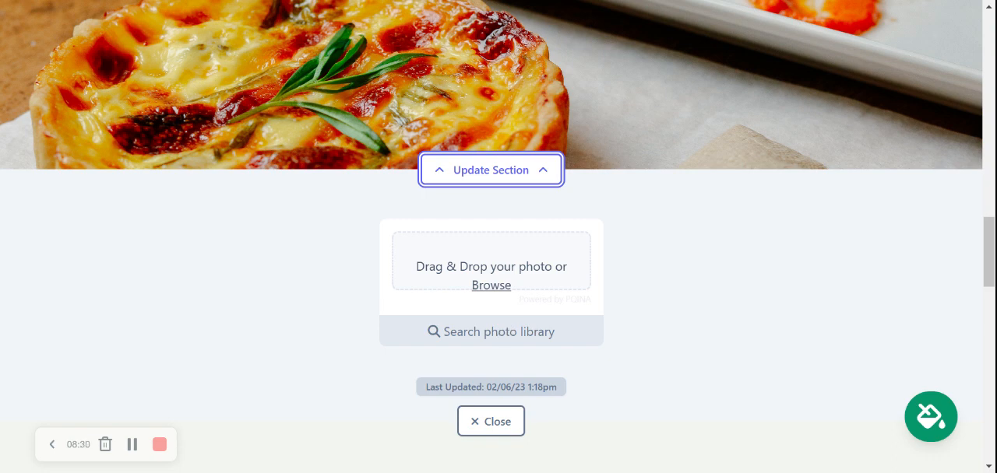
left_click(504, 335)
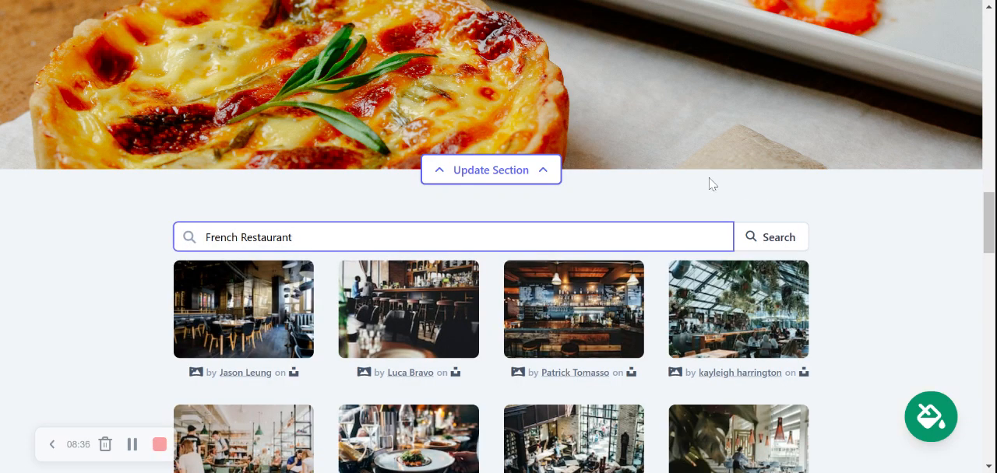
key("shift+End")
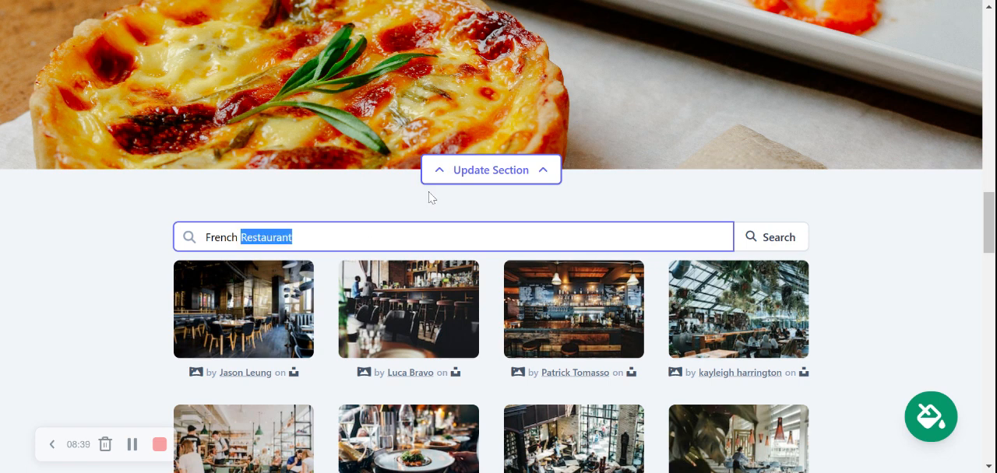
key("BackSpace")
type("food")
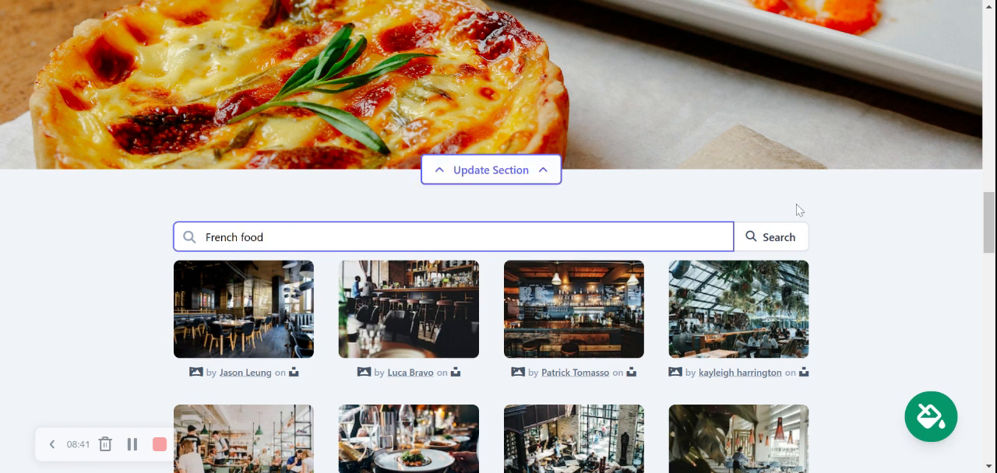
left_click(782, 237)
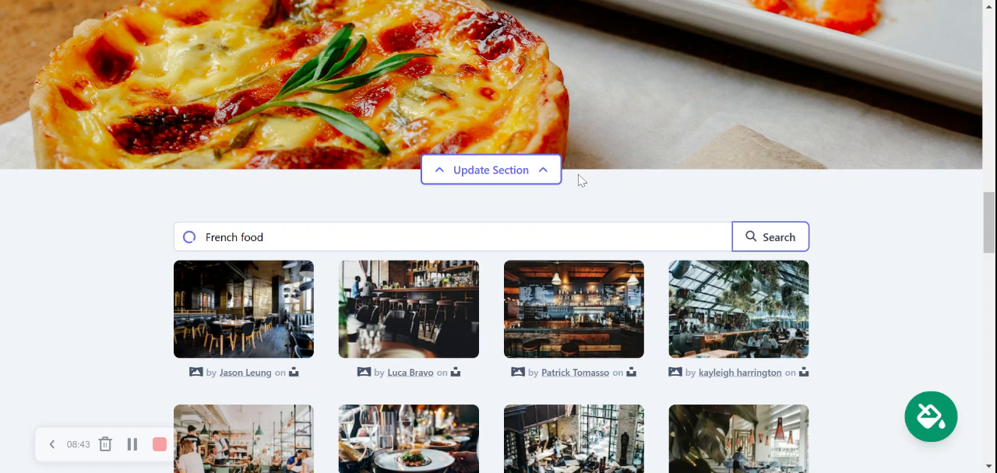
Replace the section's photo with the library picture of eggs with hollandaise and salad, and close the section editor
scroll(581, 180, "down", 2)
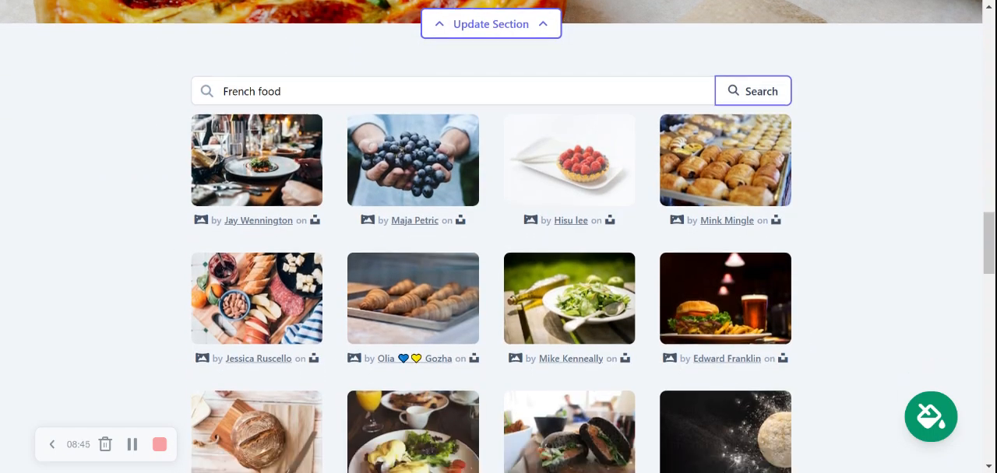
scroll(498, 249, "down", 1)
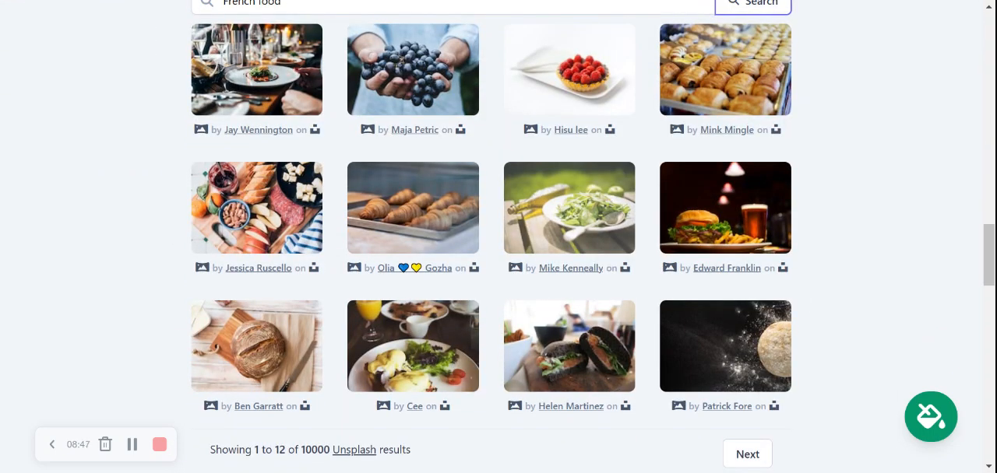
scroll(498, 249, "down", 1)
scroll(499, 250, "up", 1)
left_click(400, 355)
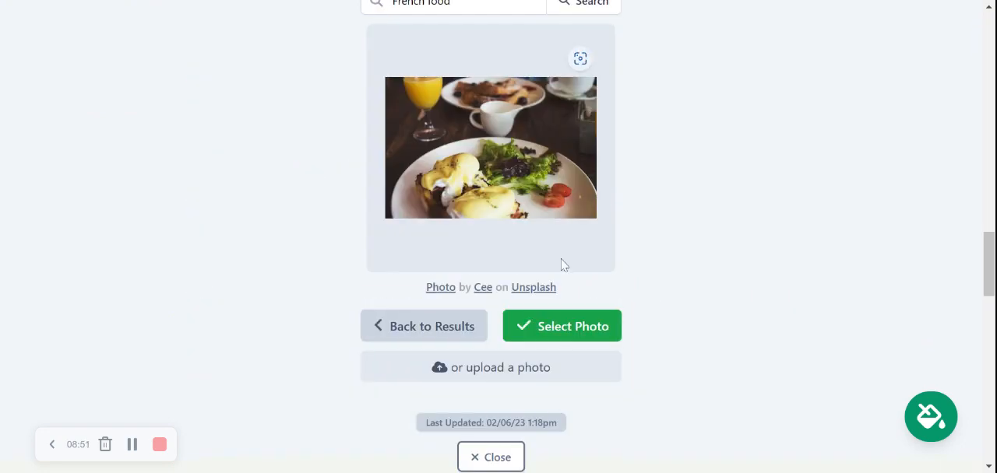
left_click(570, 329)
scroll(638, 218, "down", 6)
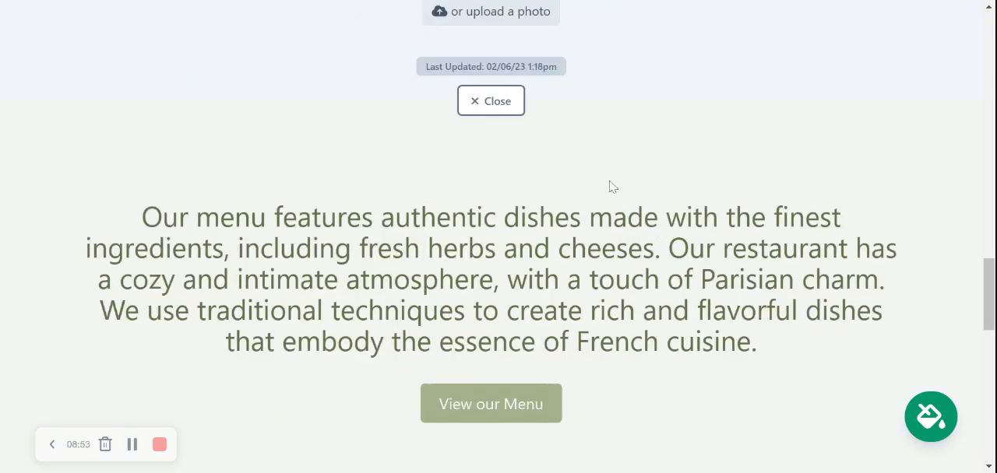
left_click(501, 304)
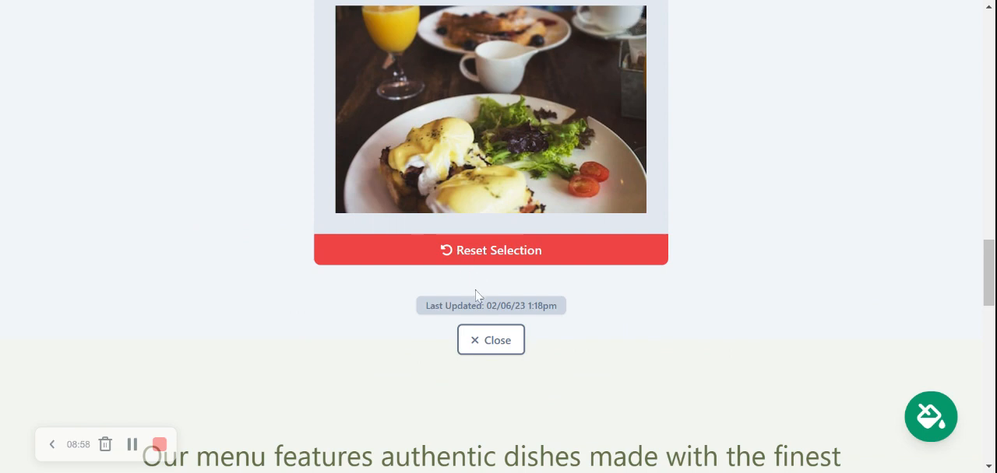
left_click(506, 346)
scroll(506, 353, "up", 8)
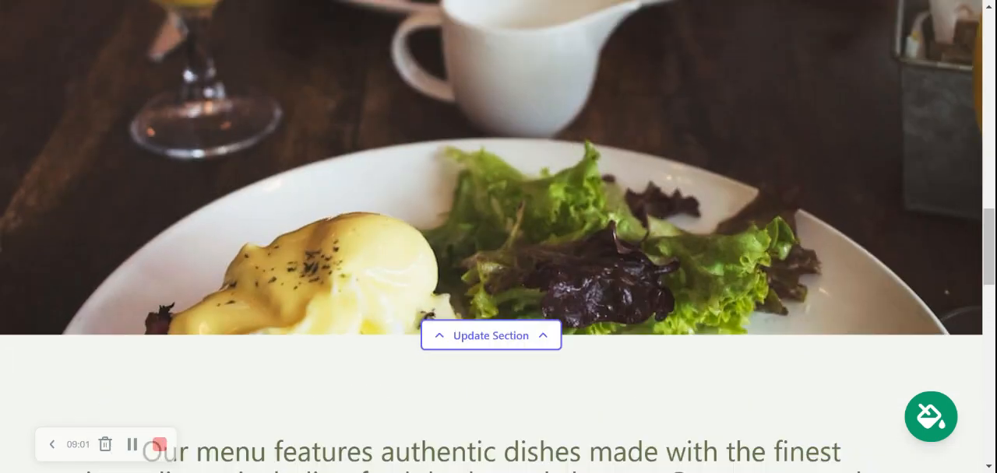
Review the menu description section's copy, button text and button link settings, and close the section editor
scroll(506, 362, "down", 8)
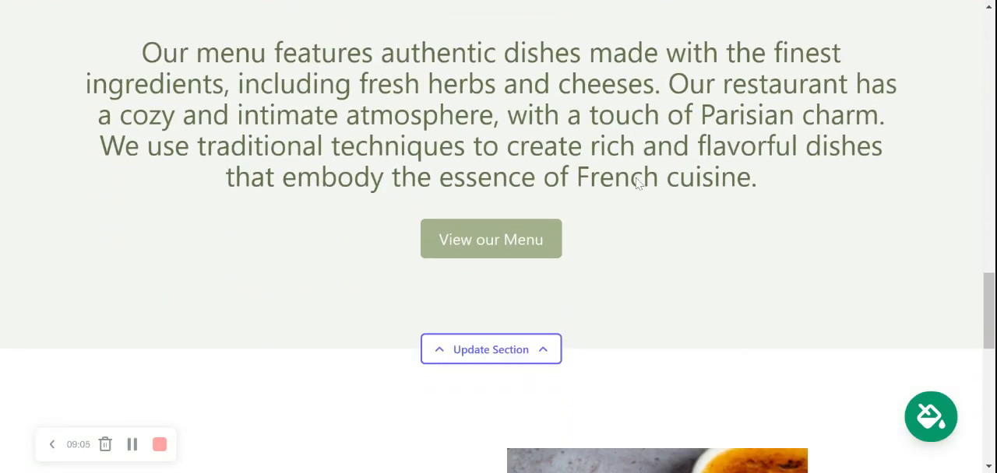
left_click(485, 350)
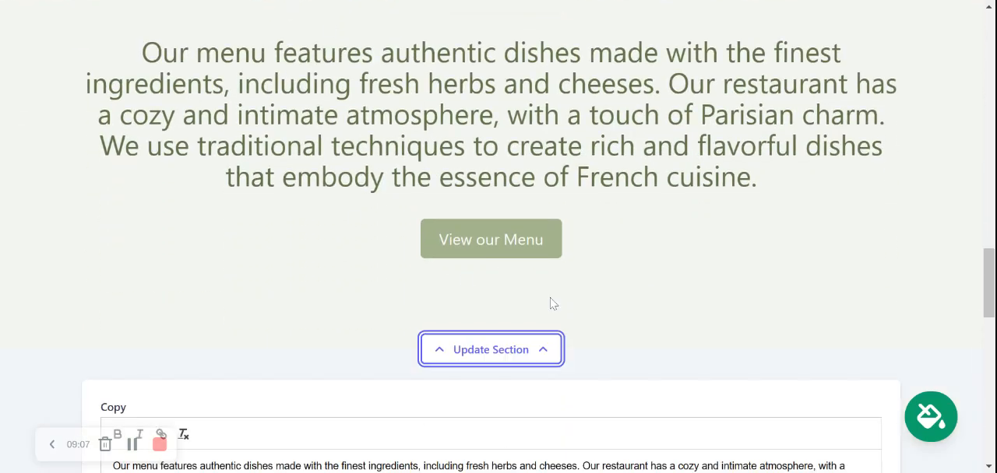
scroll(707, 223, "down", 3)
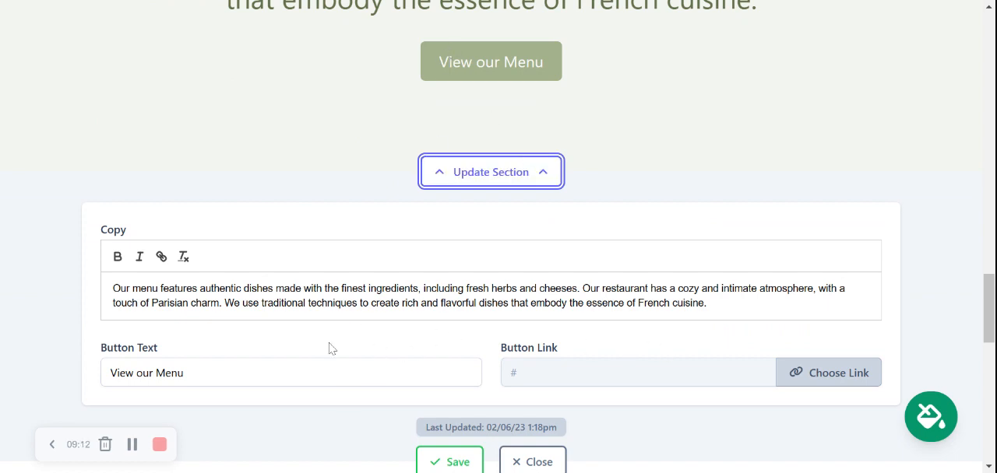
left_click_drag(284, 288, 692, 303)
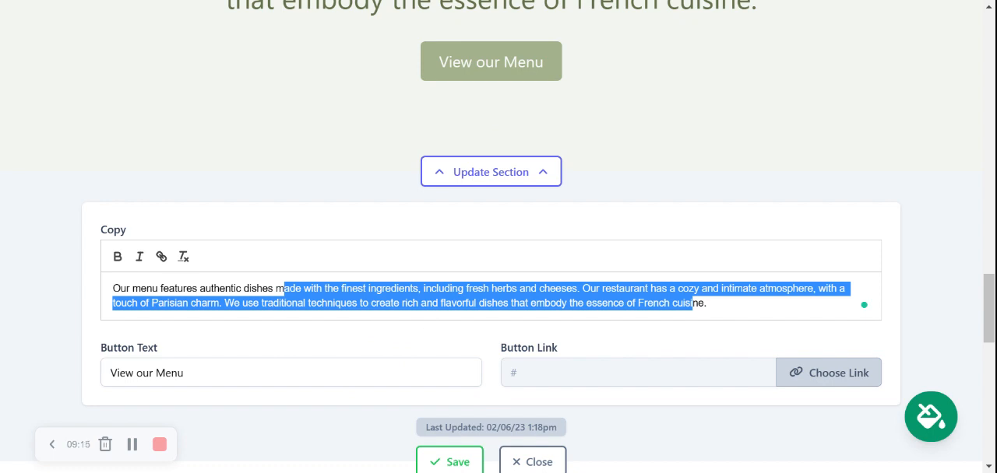
left_click(389, 373)
left_click(450, 348)
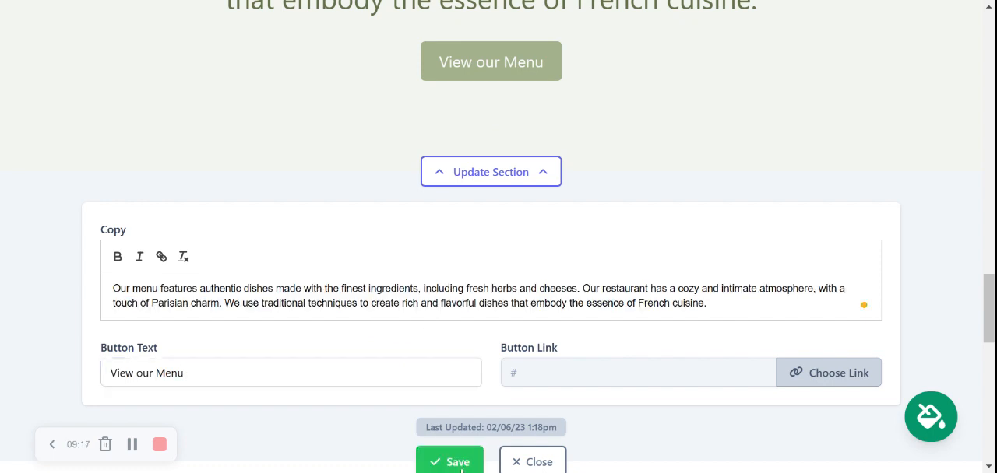
left_click(459, 462)
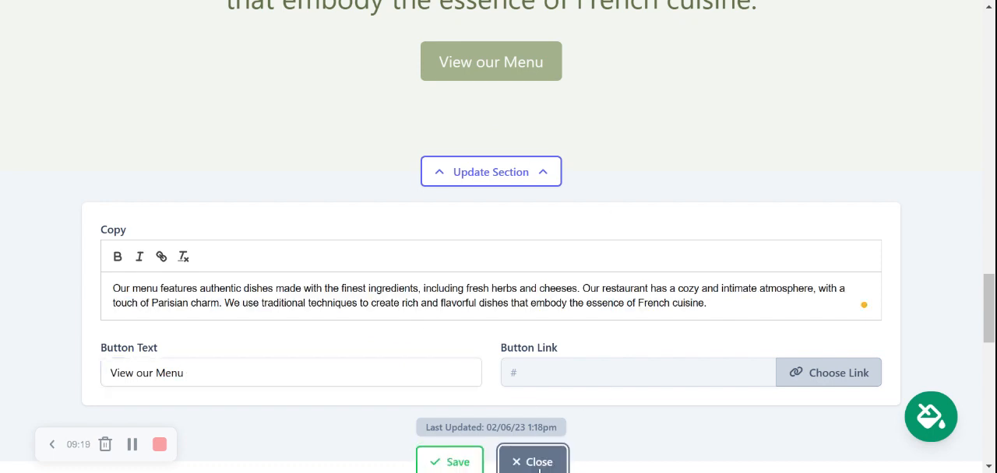
left_click(539, 467)
Check the About Us section's content and image replacement options, and close the section editor
scroll(551, 156, "down", 3)
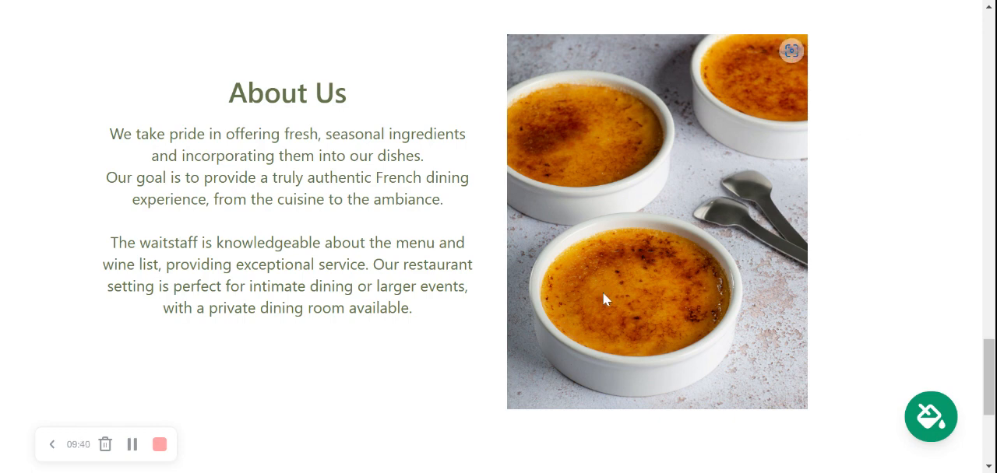
scroll(616, 197, "down", 2)
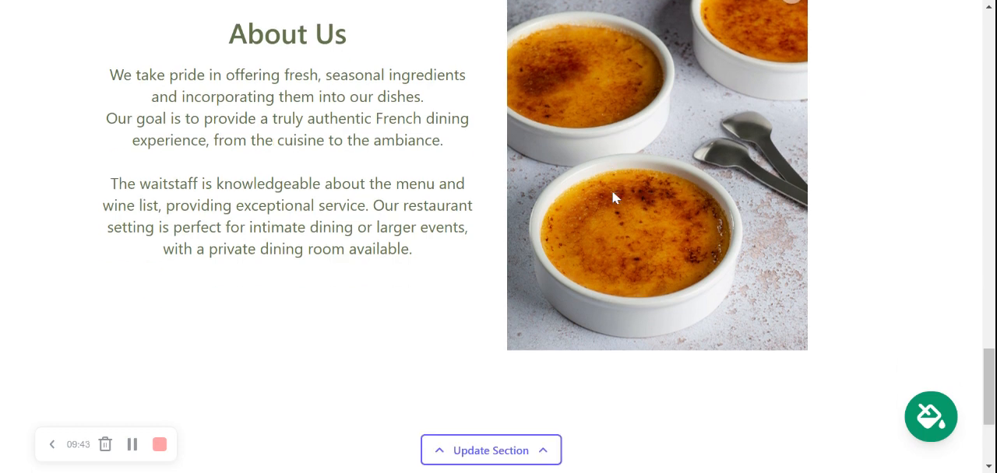
left_click(491, 398)
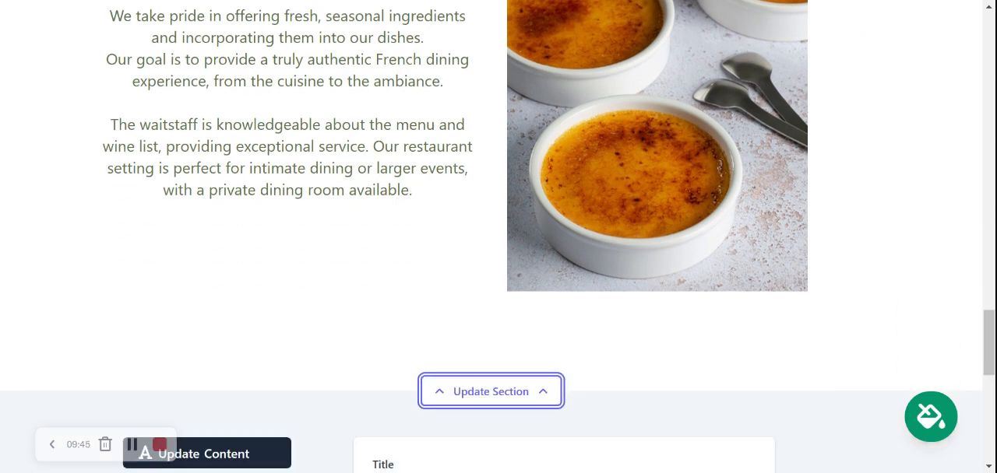
scroll(389, 366, "down", 3)
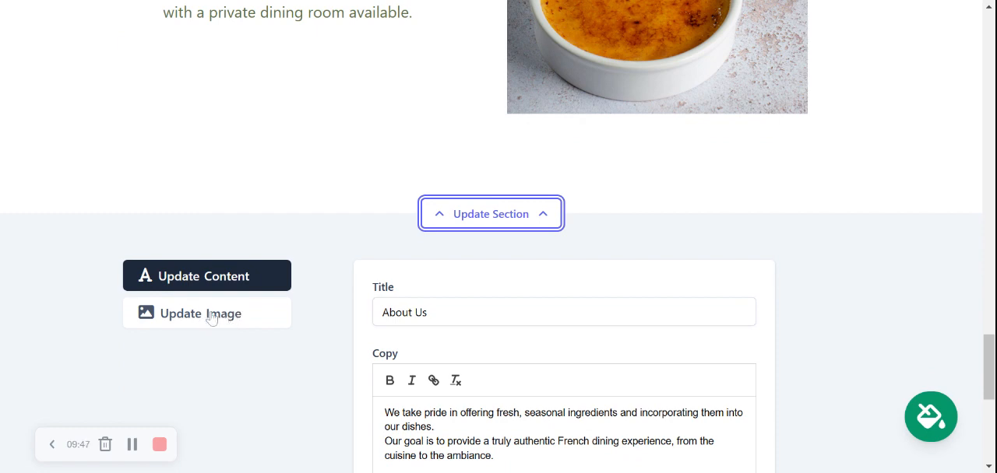
left_click(225, 318)
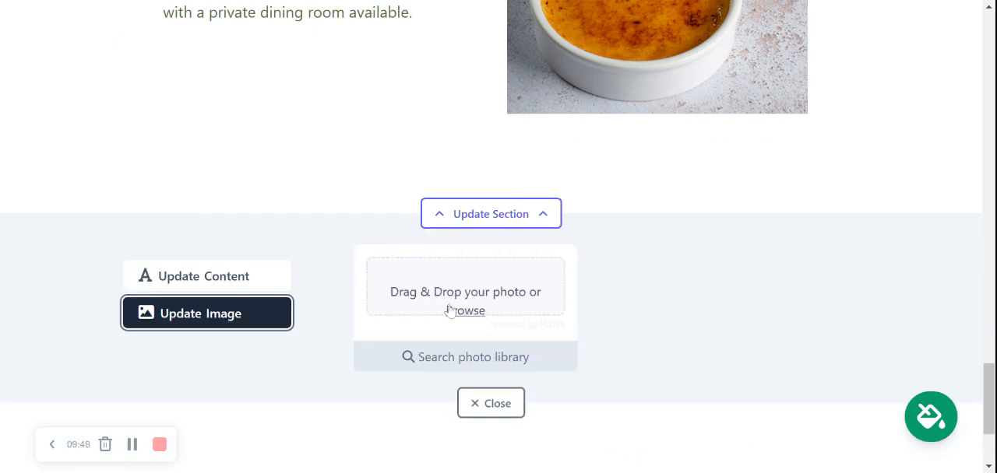
left_click(492, 400)
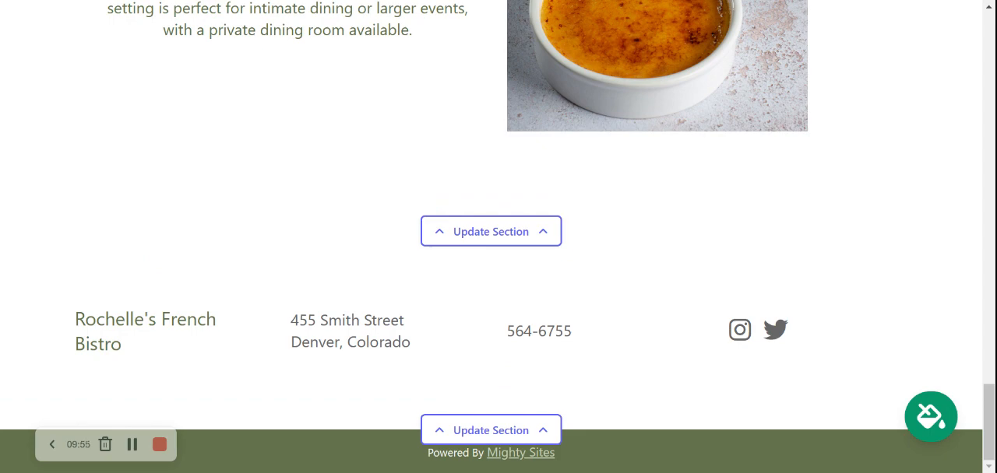
Return to the top of the home page and stop editing the site
scroll(499, 233, "up", 2)
scroll(498, 234, "up", 2)
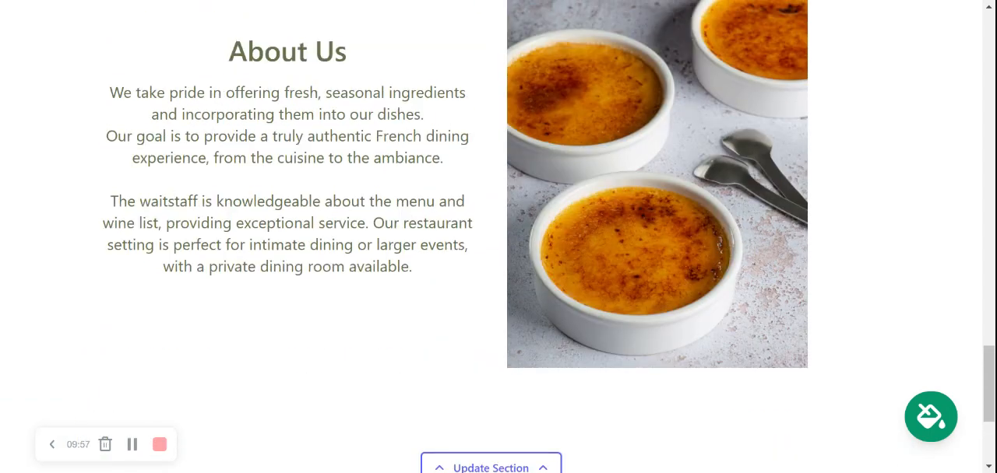
scroll(499, 234, "up", 6)
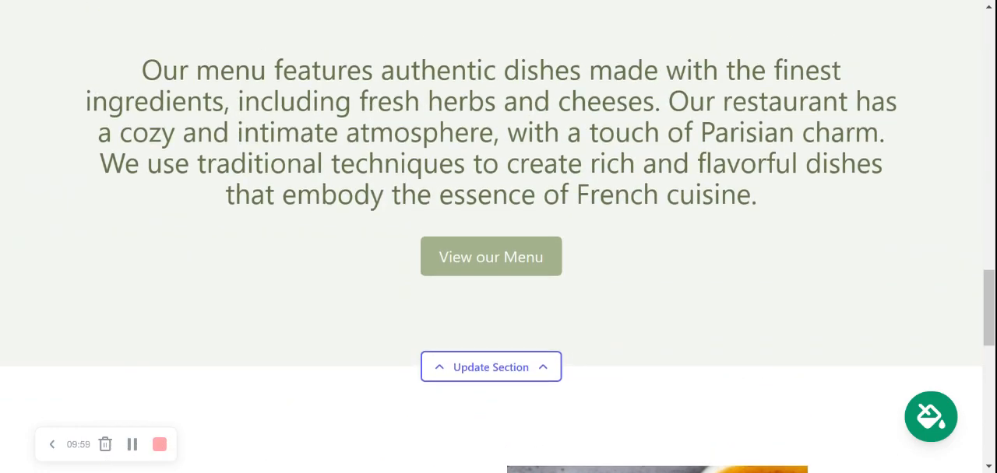
scroll(499, 233, "up", 4)
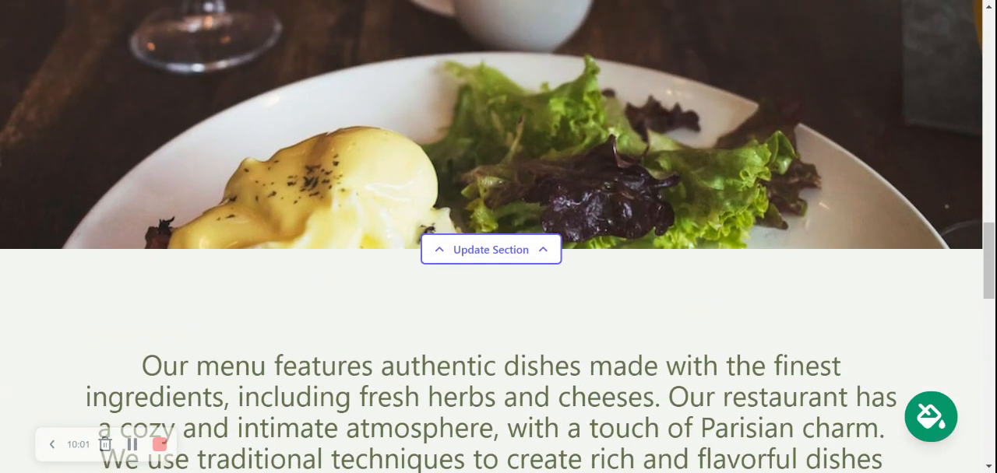
scroll(498, 233, "up", 8)
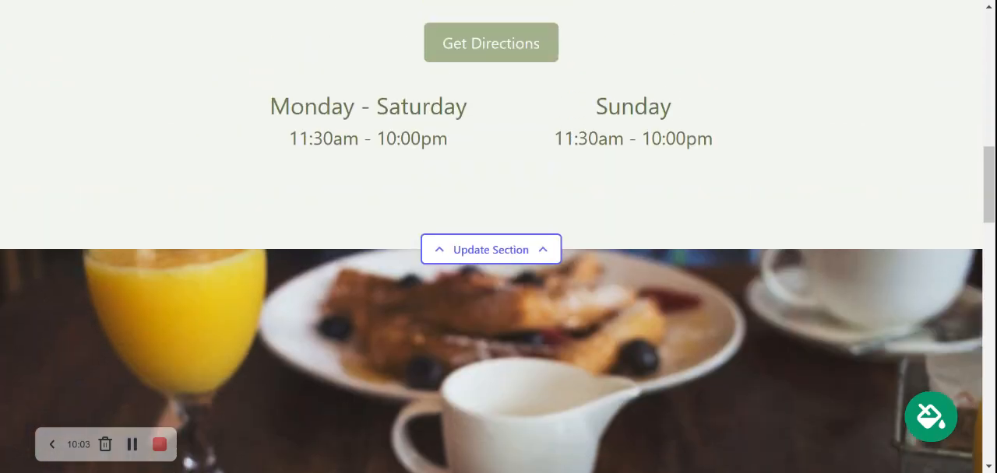
scroll(498, 234, "up", 7)
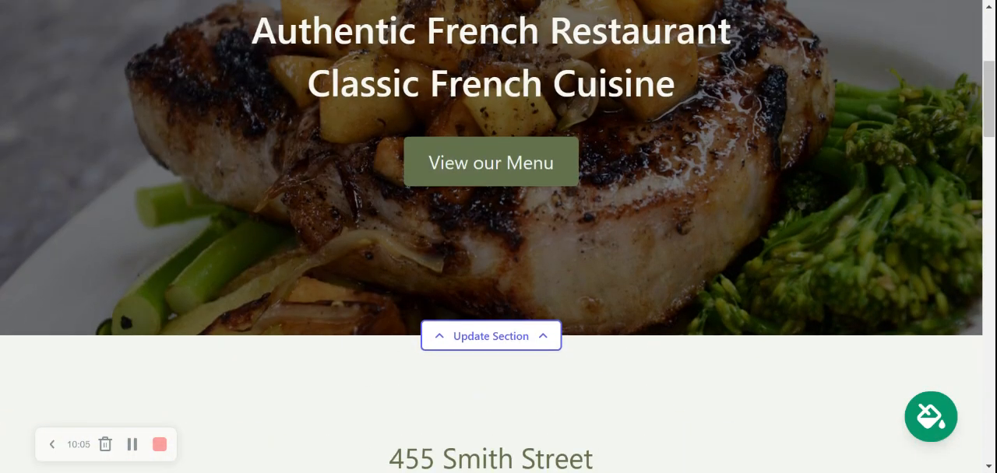
scroll(498, 234, "up", 4)
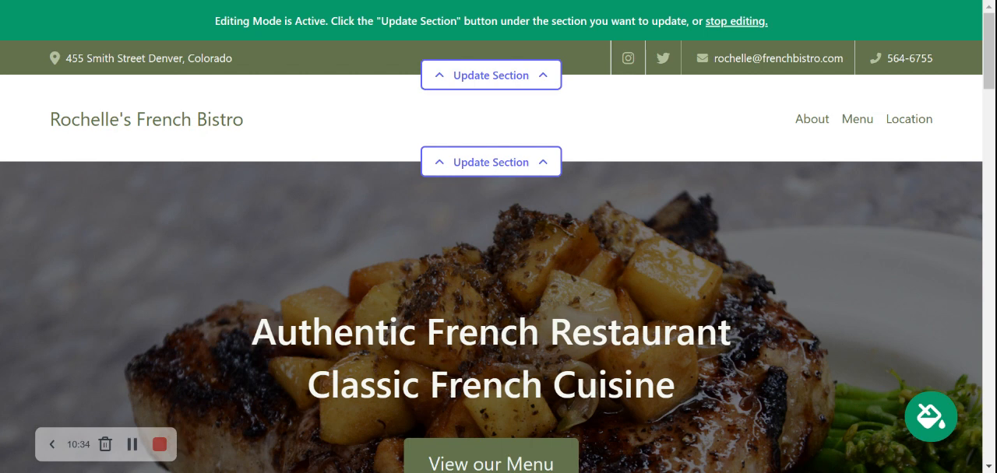
left_click(740, 22)
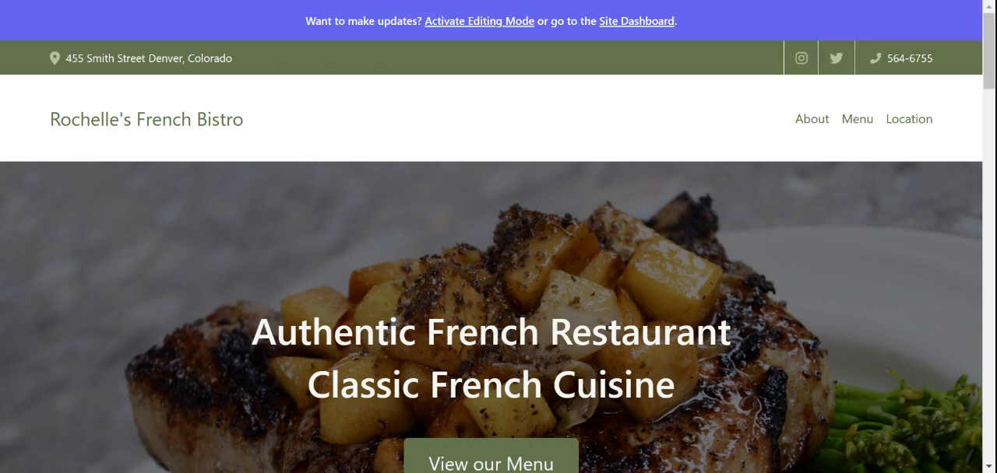
Open the Site Dashboard and review the website, domain, leads, location, hours and social links cards
left_click(618, 31)
scroll(618, 32, "down", 3)
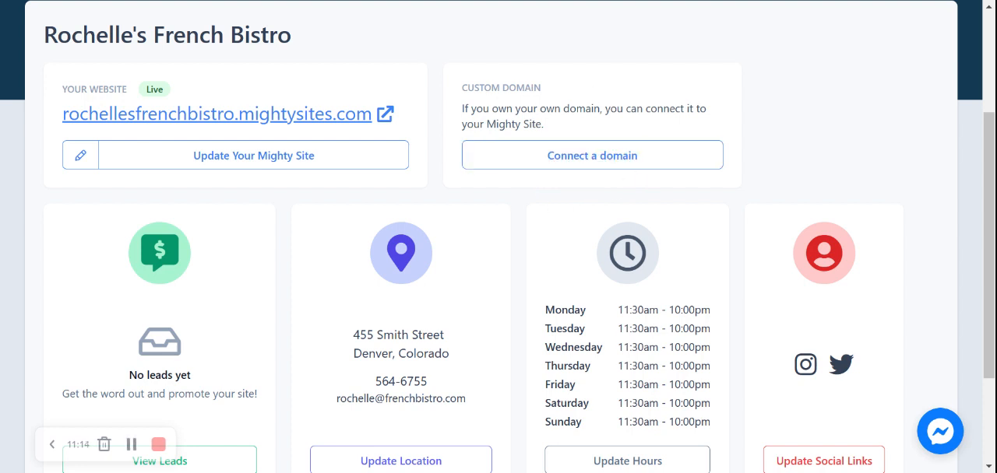
scroll(499, 237, "up", 2)
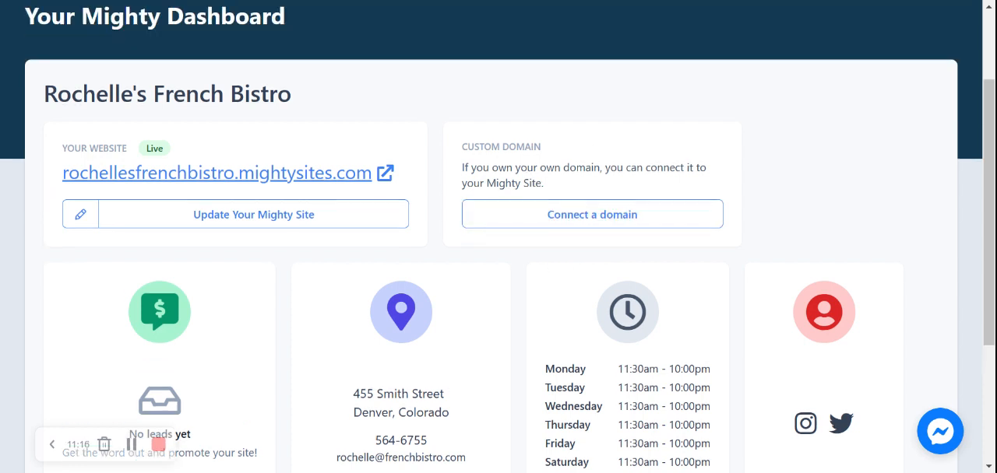